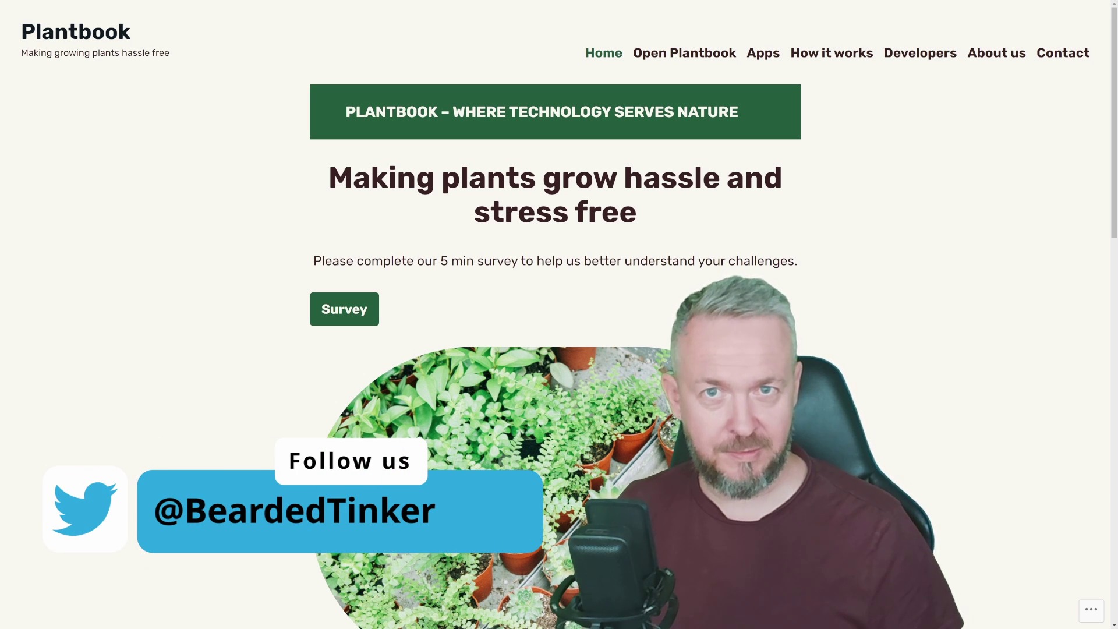
# - Register a new Open Plantbook account, then sign in with it
pyautogui.scroll(-10, 929, 241)
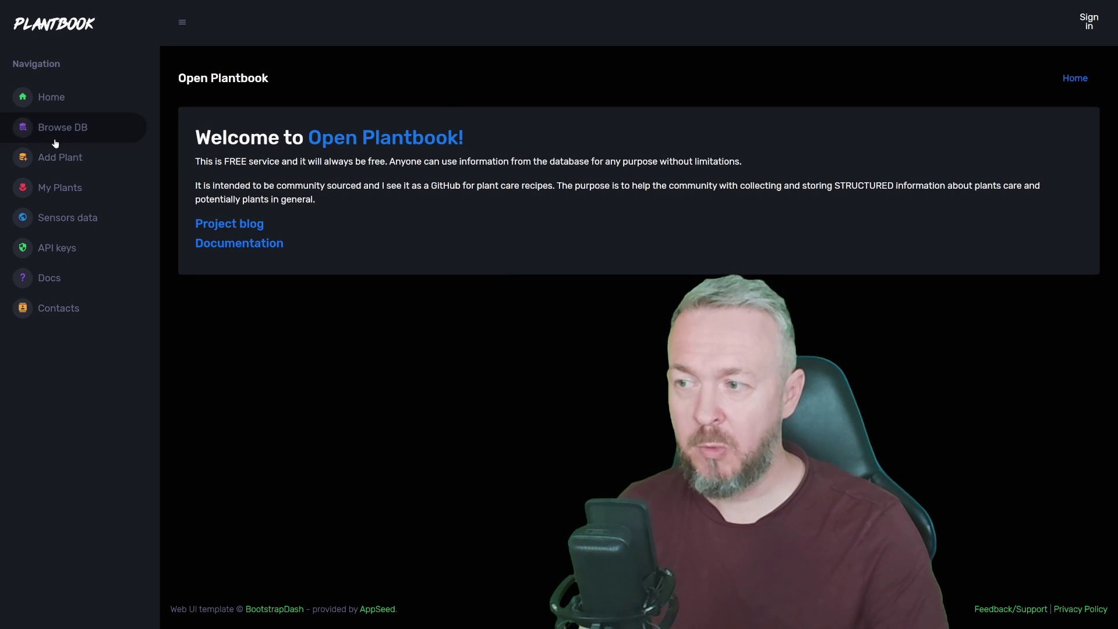
pyautogui.click(1088, 24)
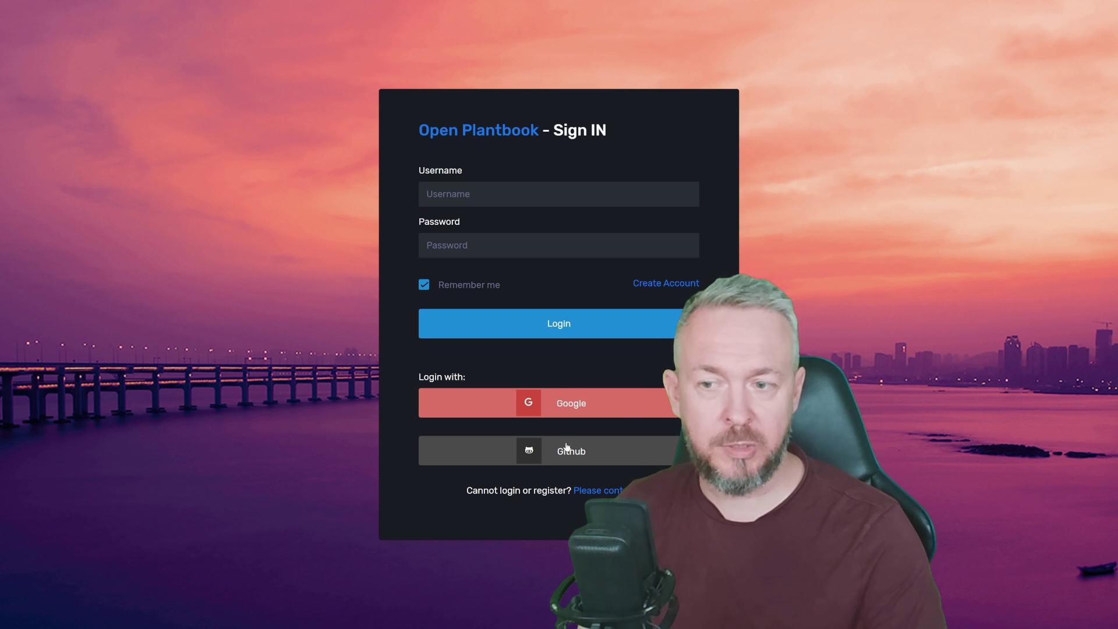
pyautogui.click(641, 285)
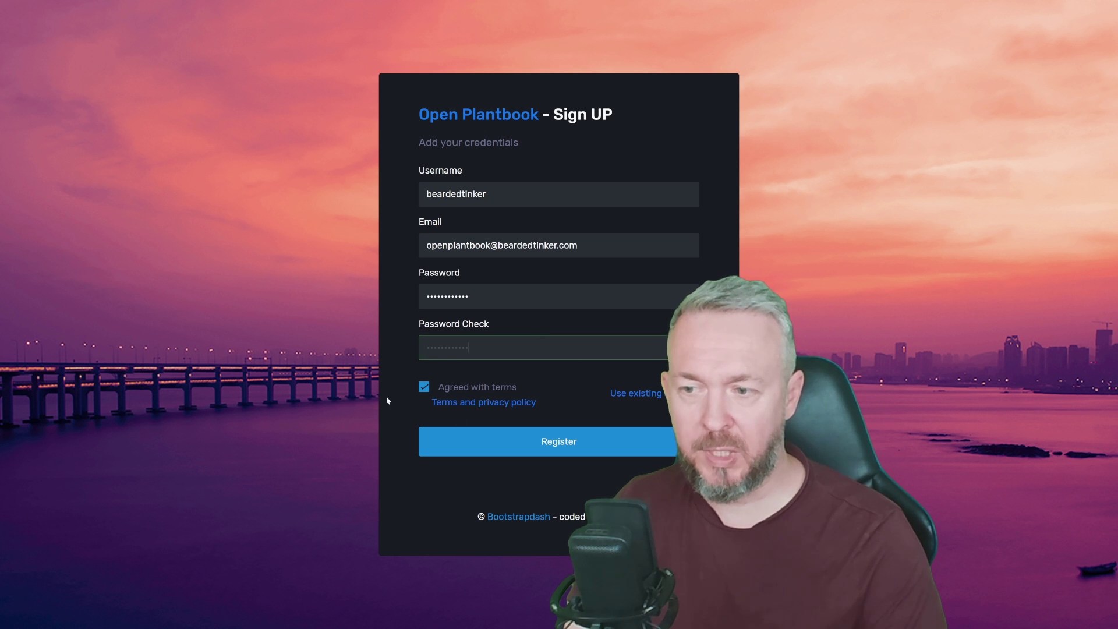
pyautogui.click(531, 445)
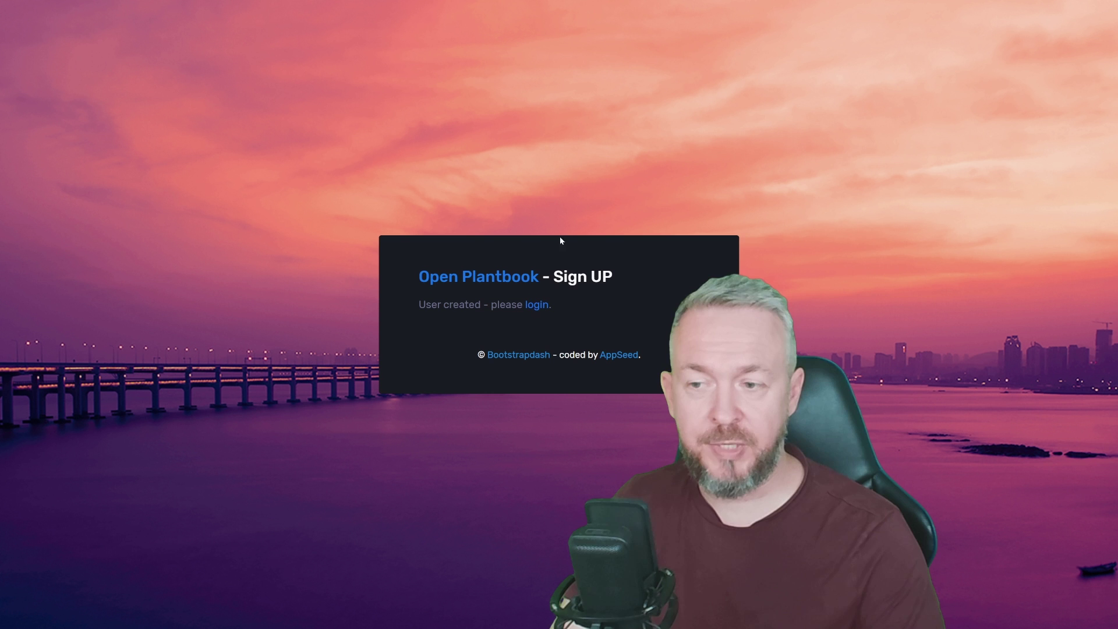
pyautogui.click(546, 307)
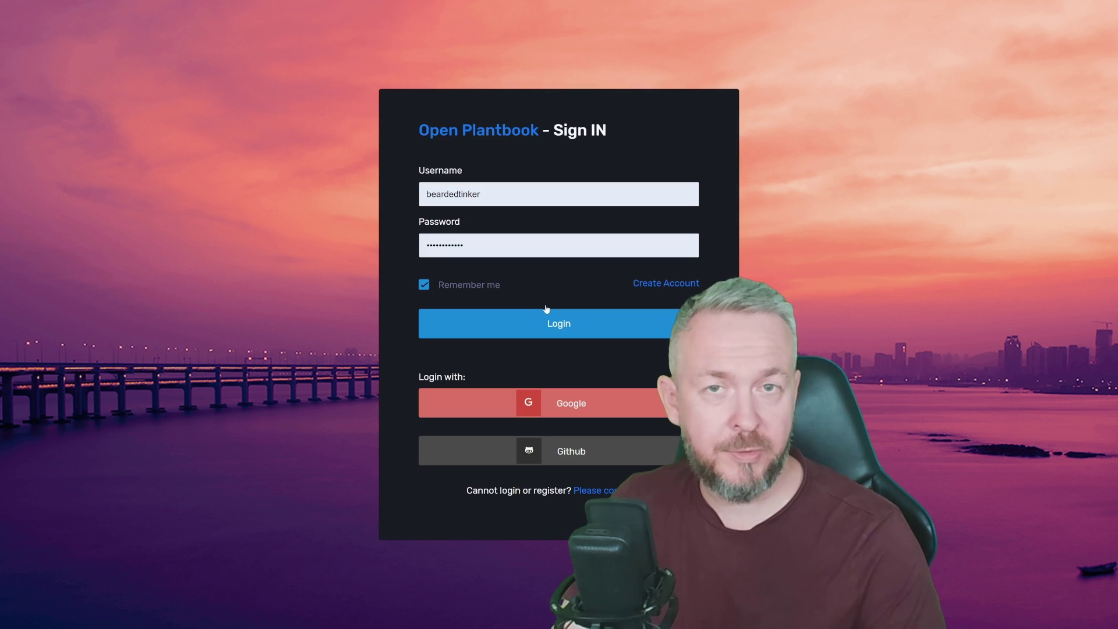
pyautogui.click(540, 326)
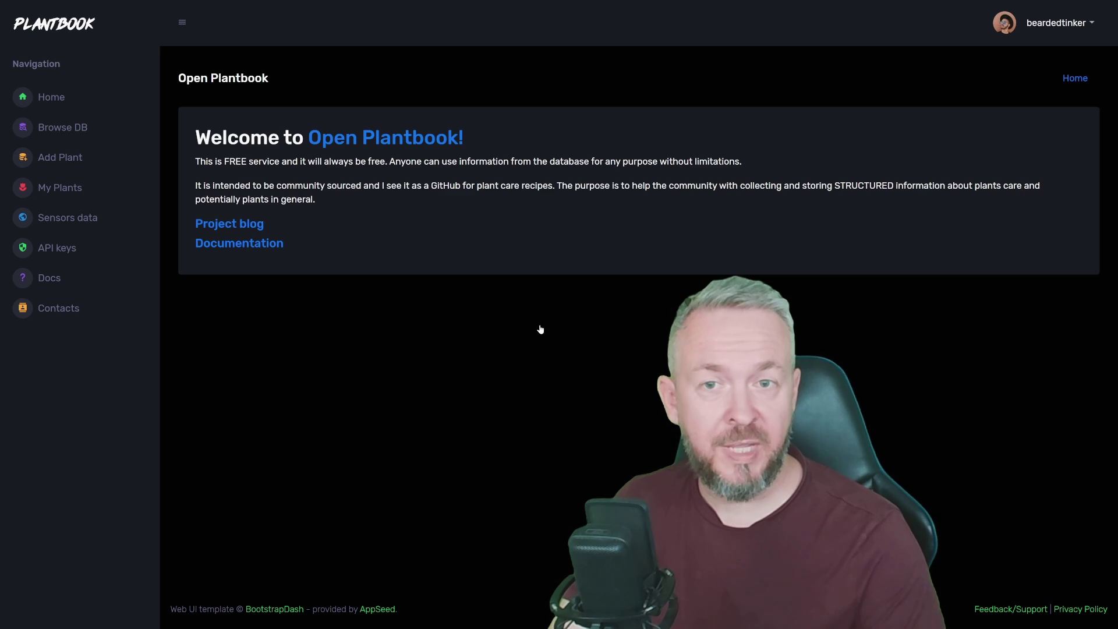
# - Generate an OAuth2 client ID and secret on the Open Plantbook API keys page
pyautogui.click(68, 247)
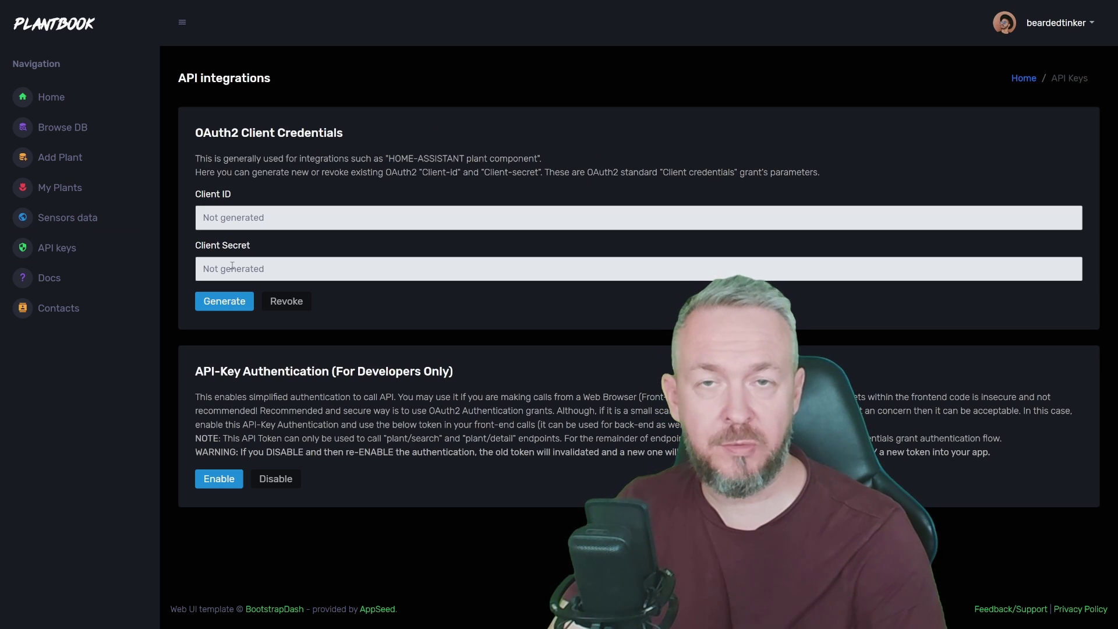
pyautogui.click(226, 302)
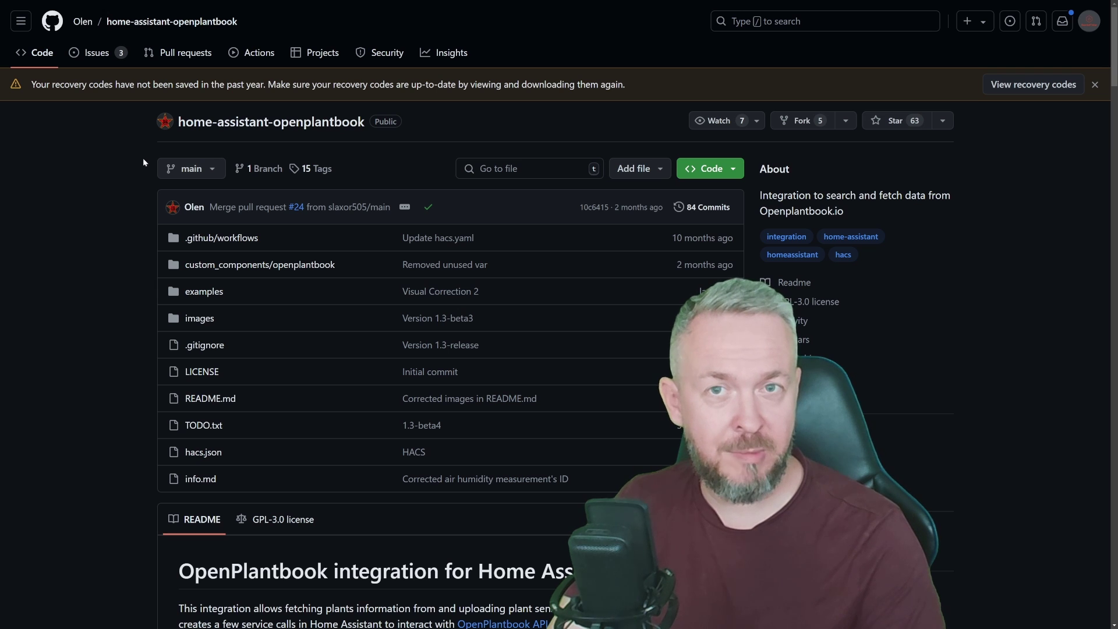
# - Star the home-assistant-openplantbook repository on GitHub
pyautogui.click(871, 122)
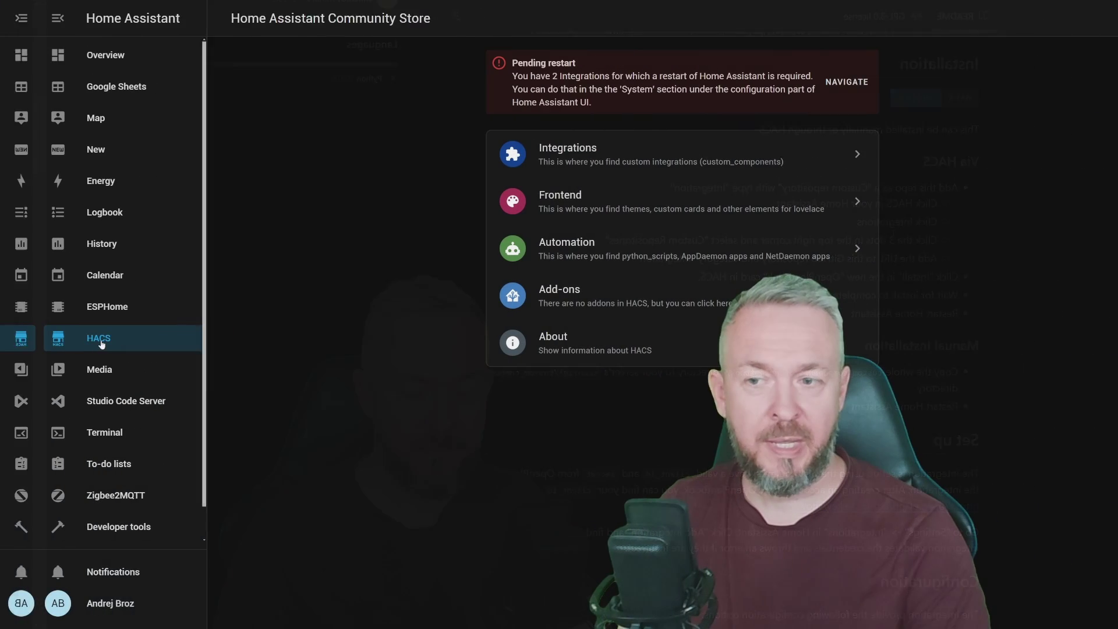
# - Add the copied openplantbook GitHub URL as a HACS custom repository with category Integration
pyautogui.click(606, 158)
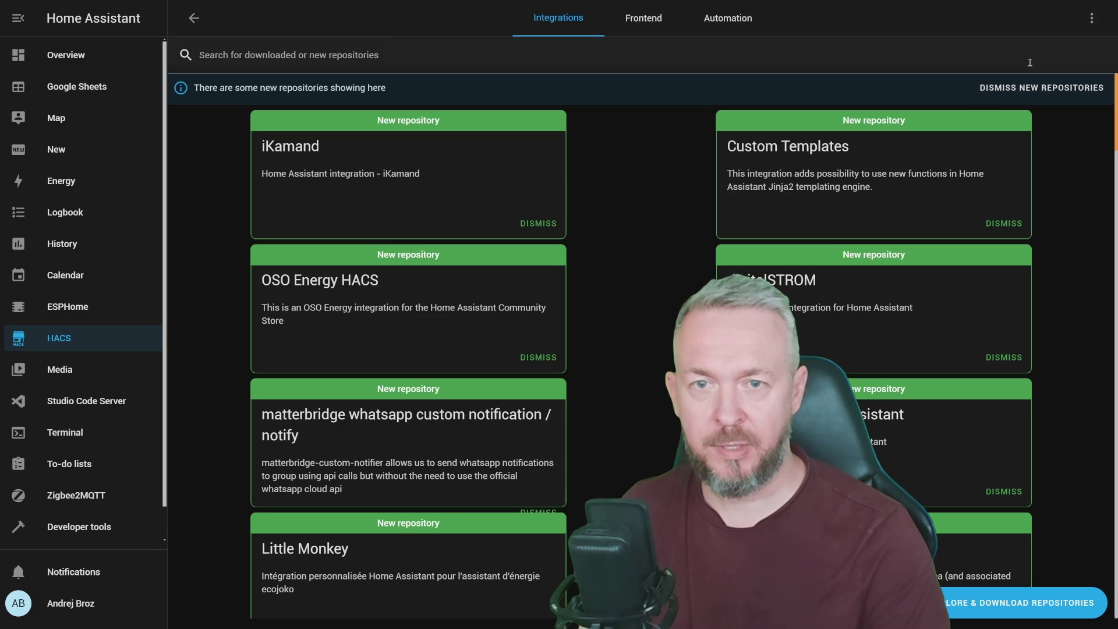
pyautogui.click(1092, 18)
pyautogui.click(990, 147)
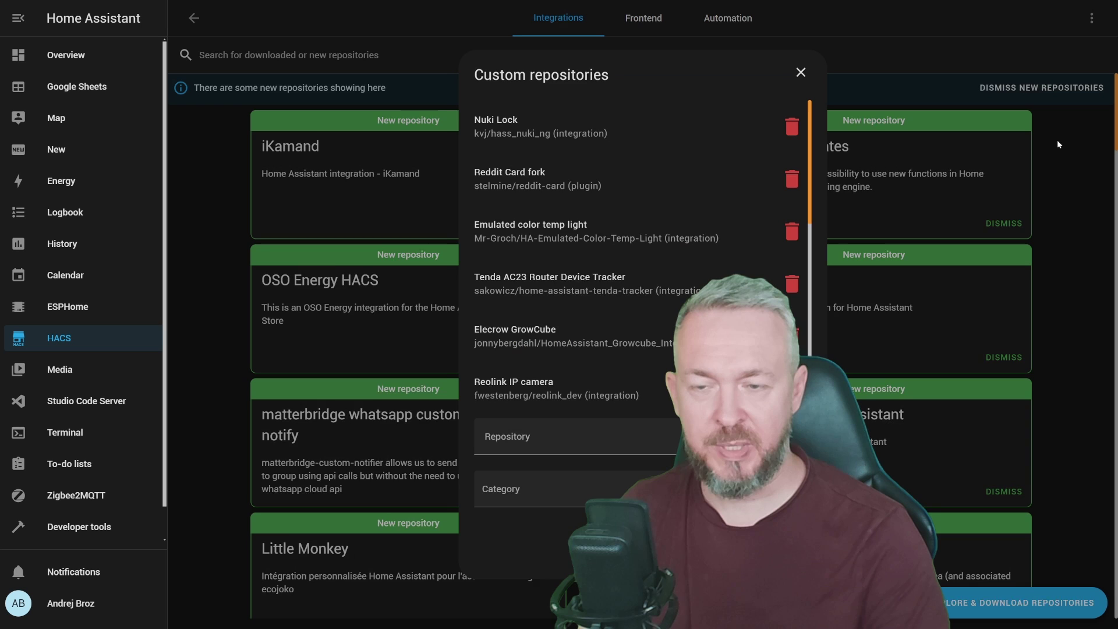
pyautogui.click(634, 434)
pyautogui.hotkey('ctrl', 'v')
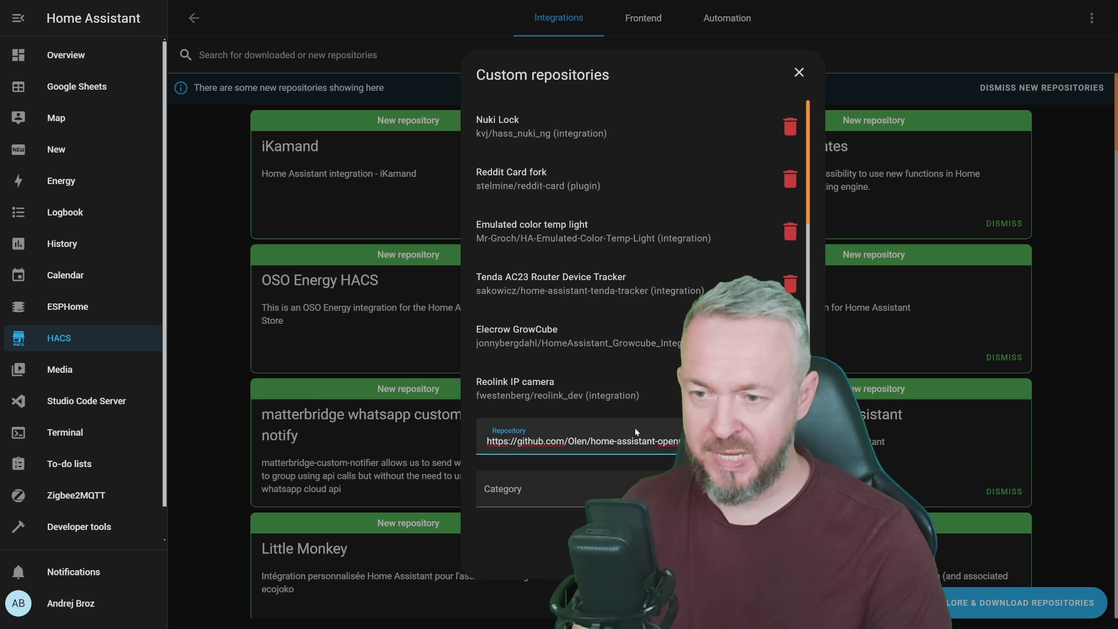
pyautogui.click(583, 489)
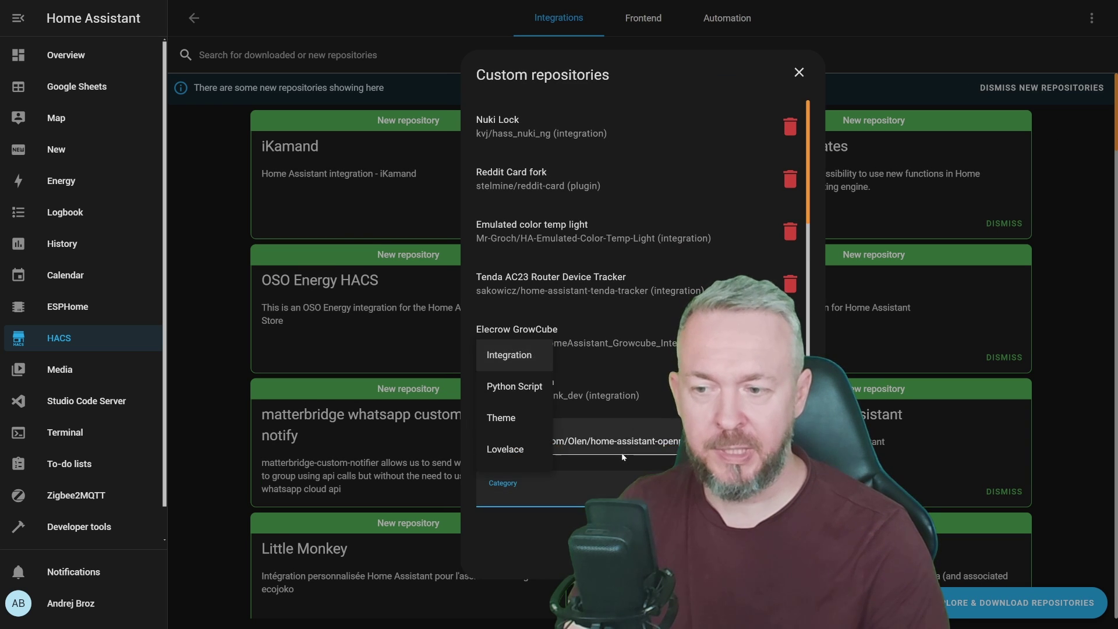
pyautogui.click(521, 360)
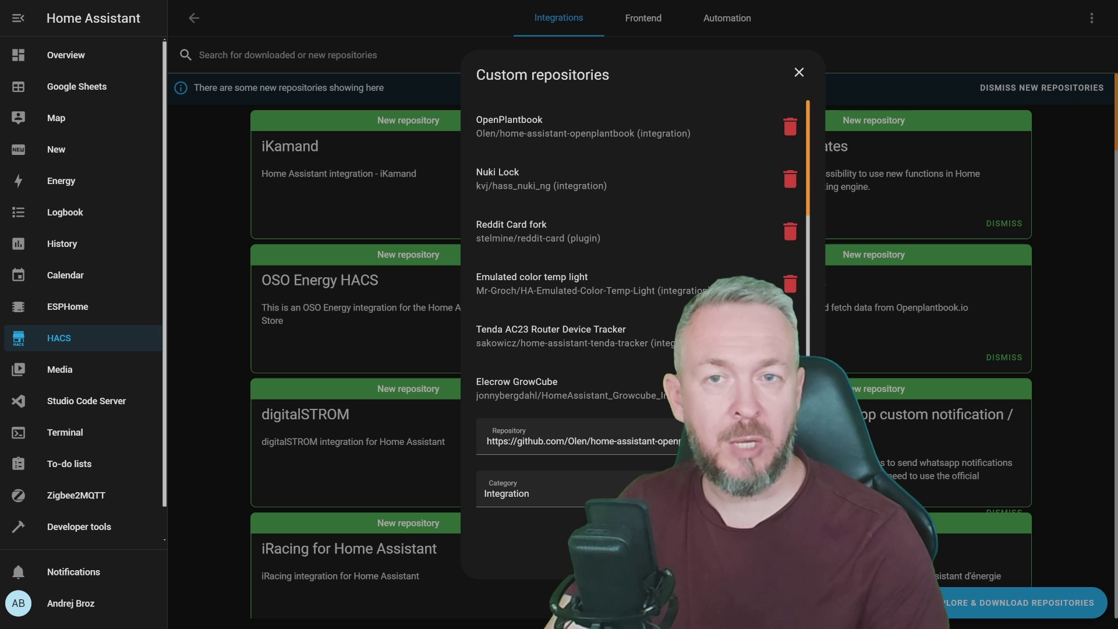
# - Search HACS for 'open pl' and bring up OpenPlantbook's download options
pyautogui.click(799, 72)
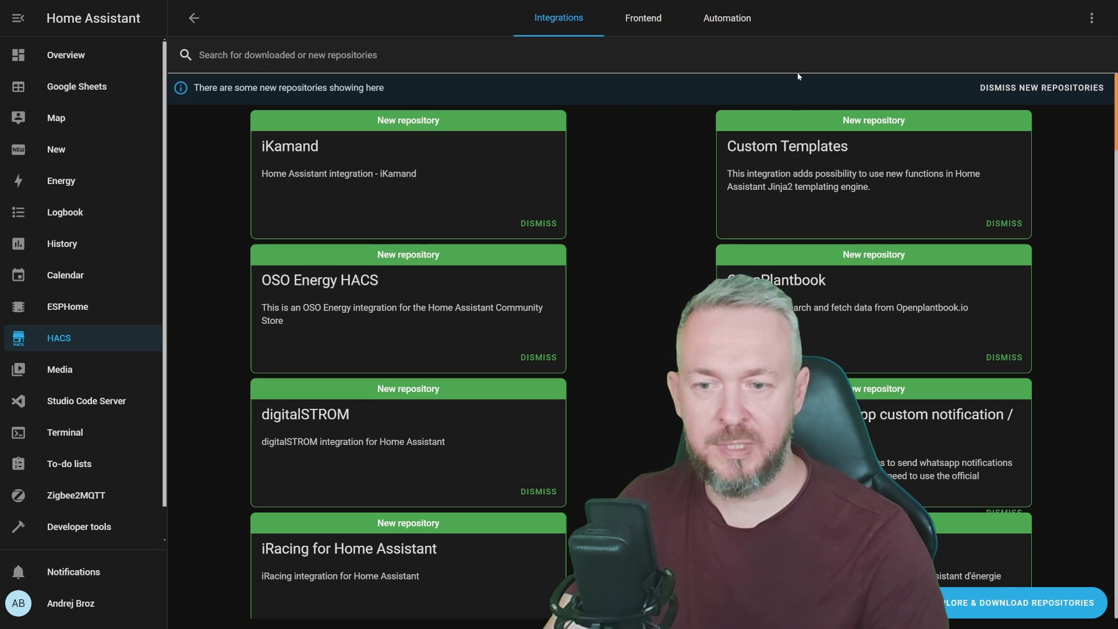
pyautogui.scroll(-3, 676, 279)
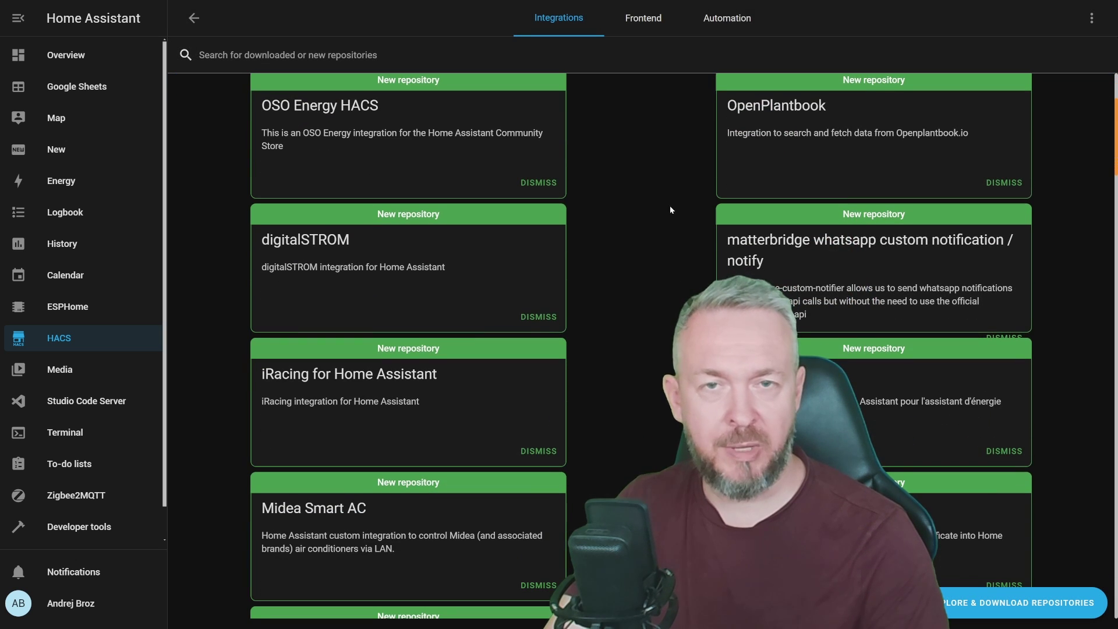
pyautogui.scroll(2, 667, 198)
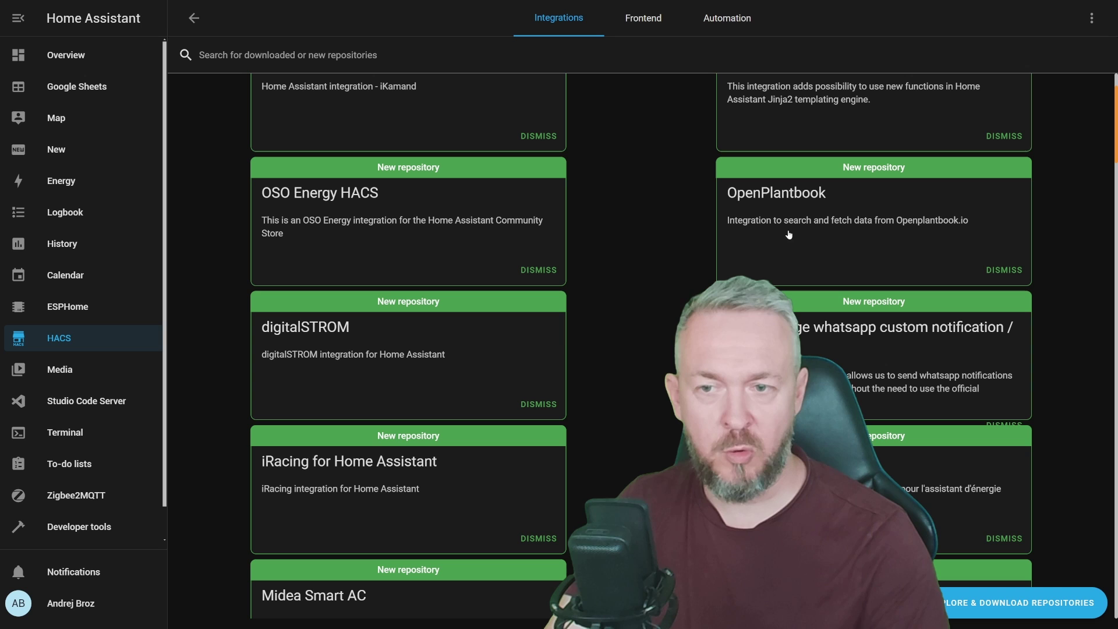
pyautogui.click(984, 603)
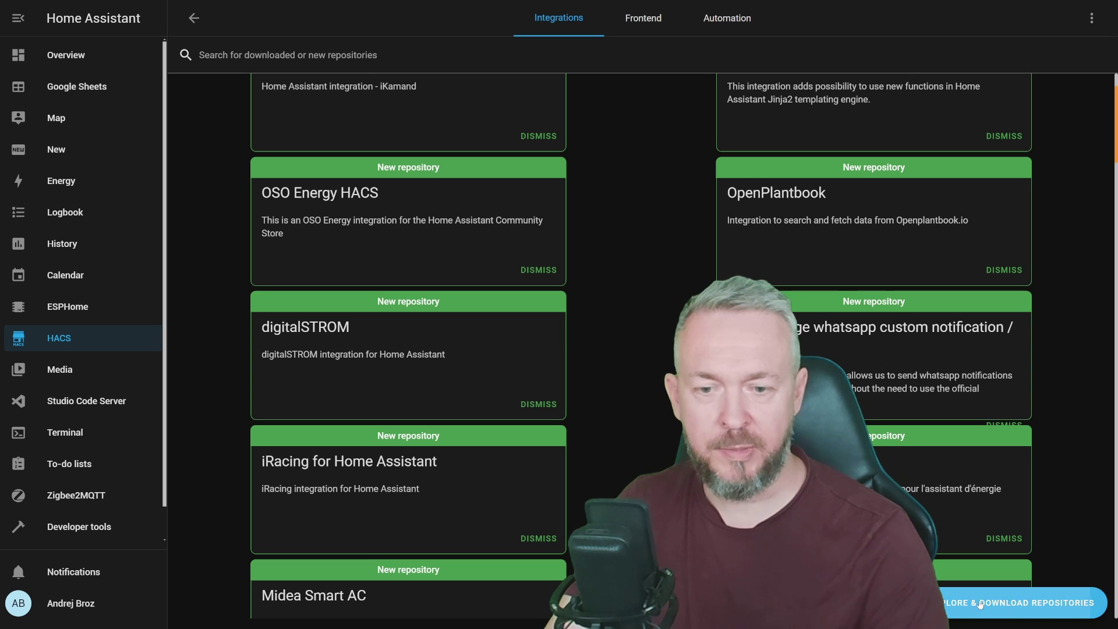
pyautogui.hotkey('ctrl', 'a')
pyautogui.write('open')
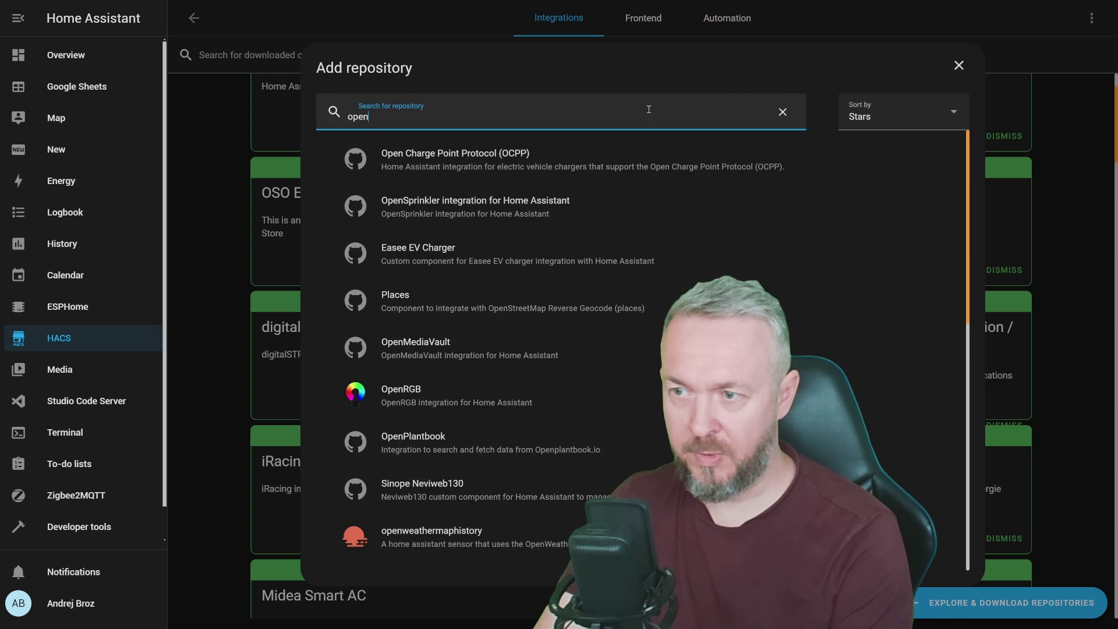
pyautogui.write(' pl')
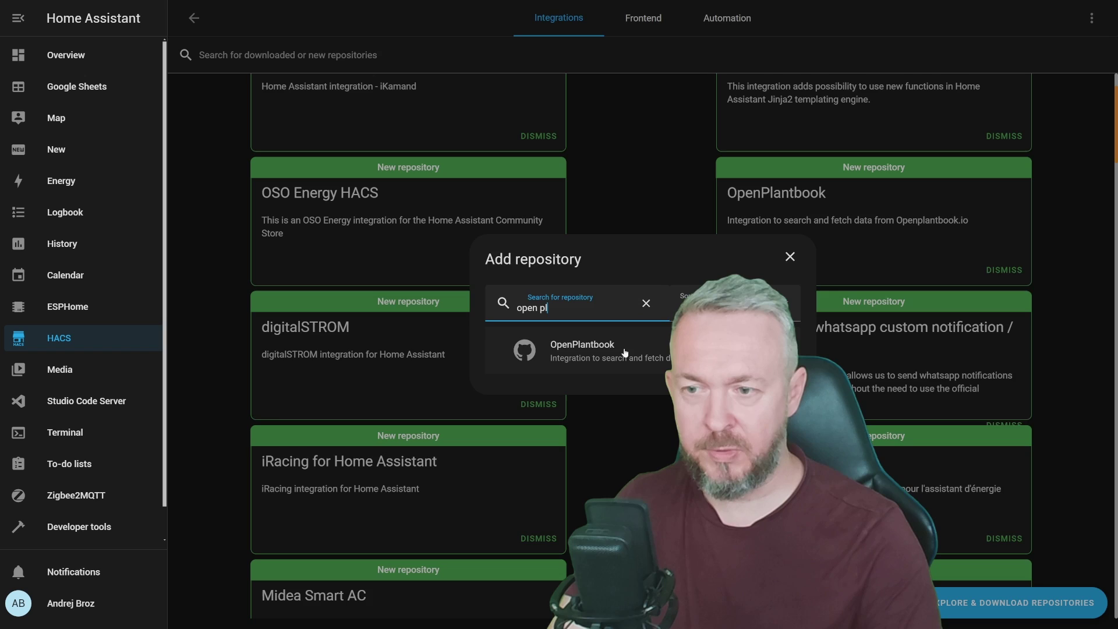
pyautogui.click(625, 344)
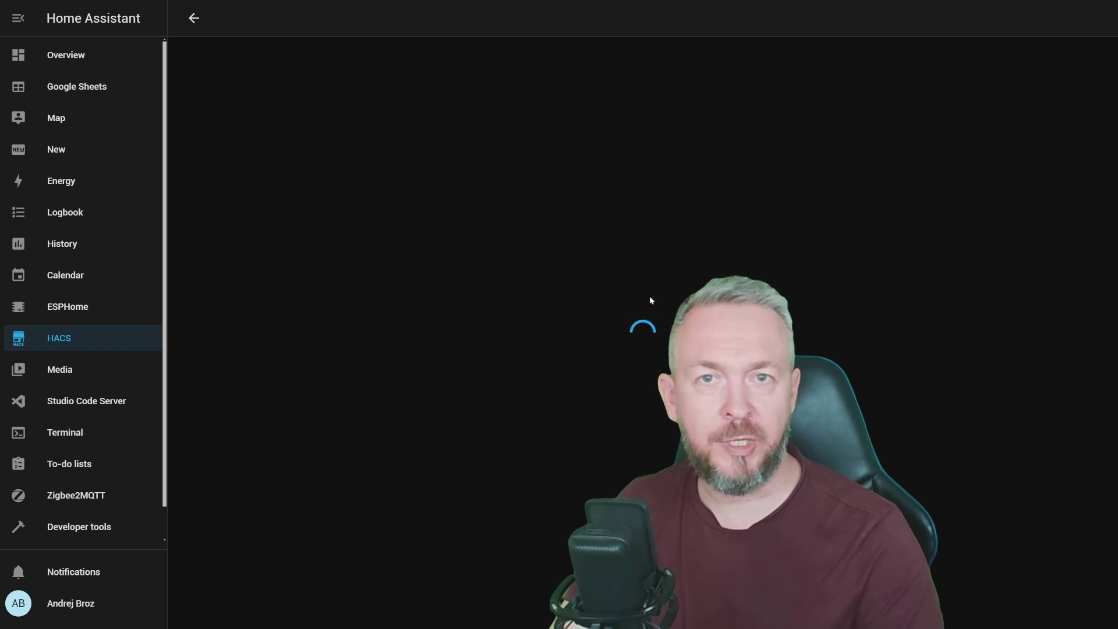
pyautogui.click(1059, 603)
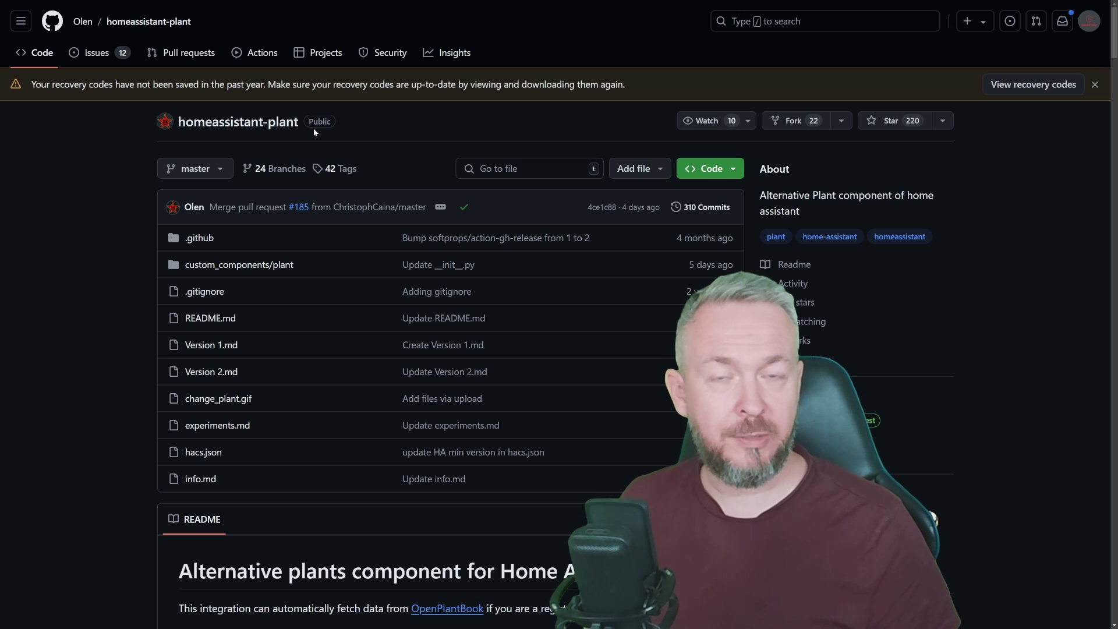
# - Scroll the homeassistant-plant README down to its installation notes
pyautogui.scroll(-10, 406, 247)
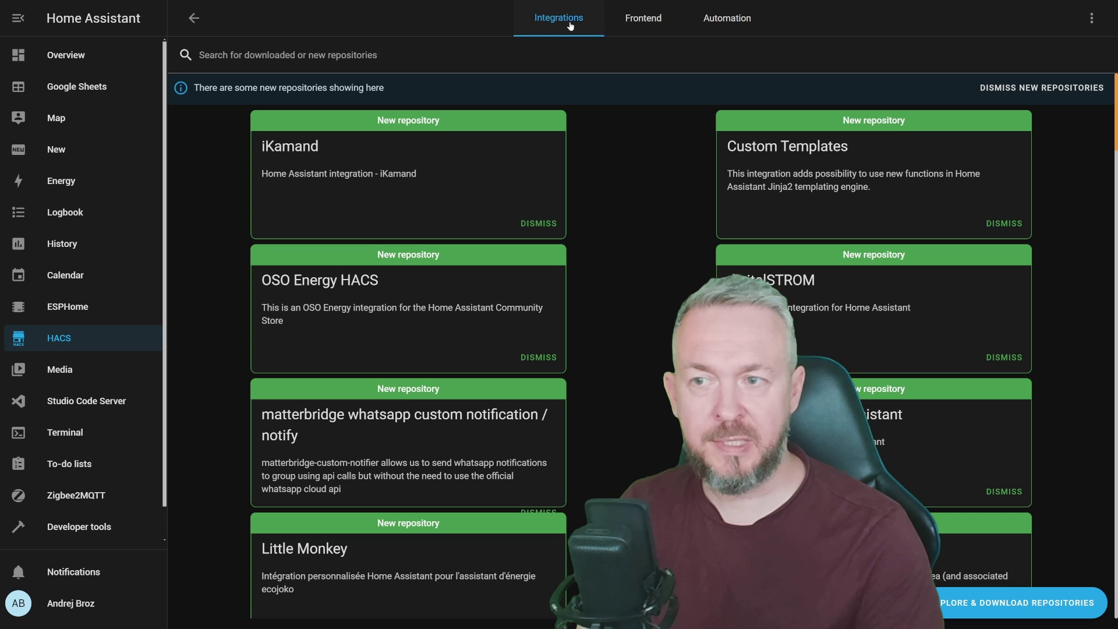
pyautogui.click(1094, 18)
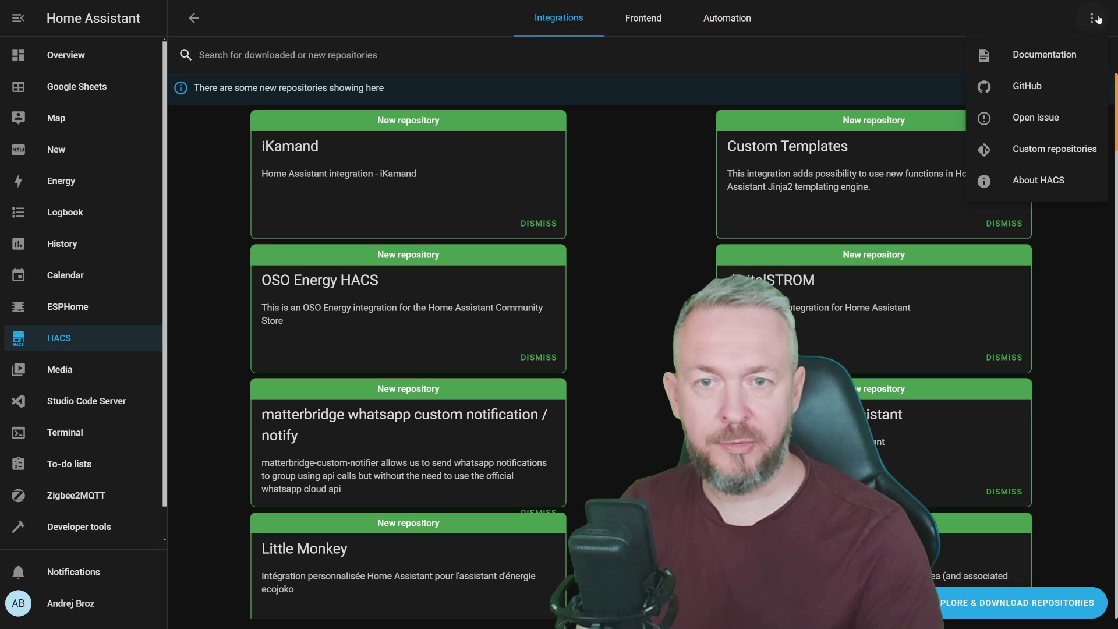
pyautogui.click(1031, 149)
pyautogui.write('https://github.com/Olen/homeassistant-plant')
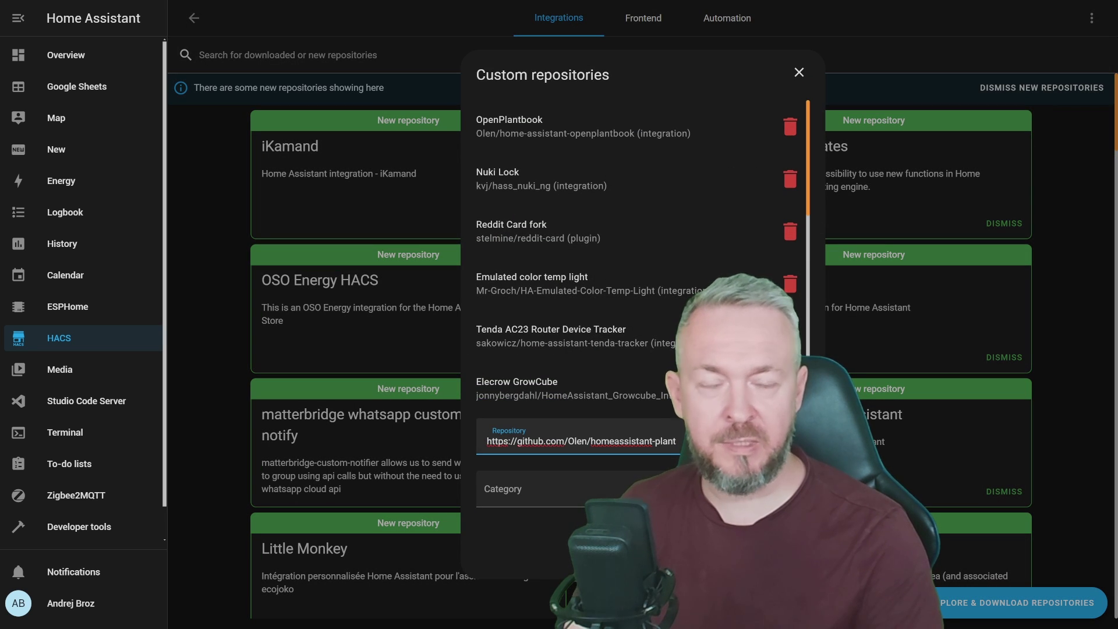
pyautogui.click(567, 501)
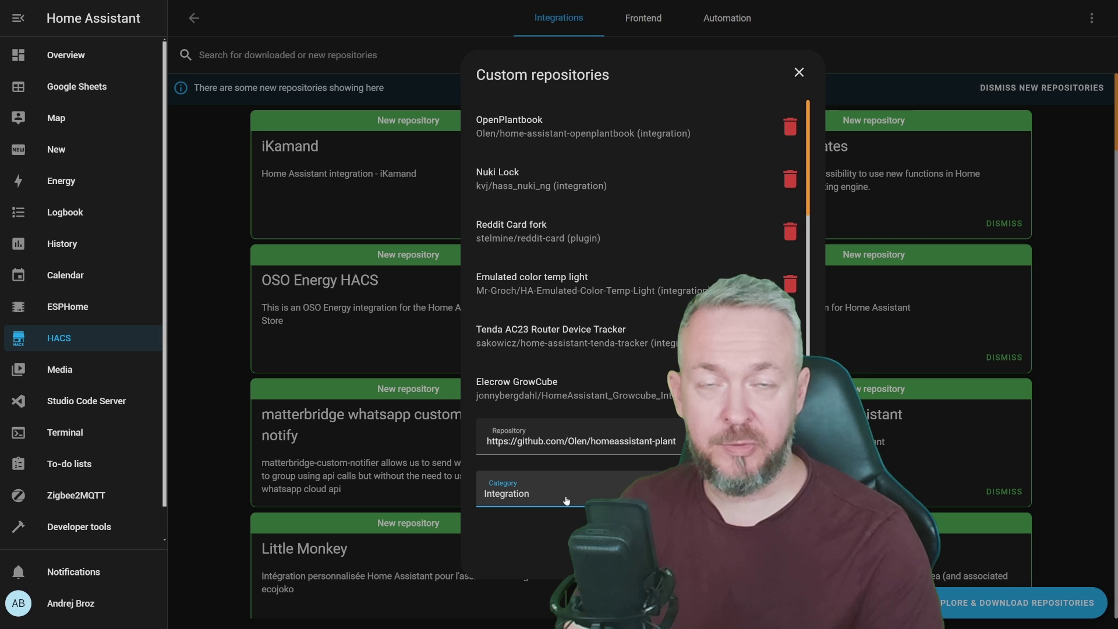
pyautogui.press('Tab')
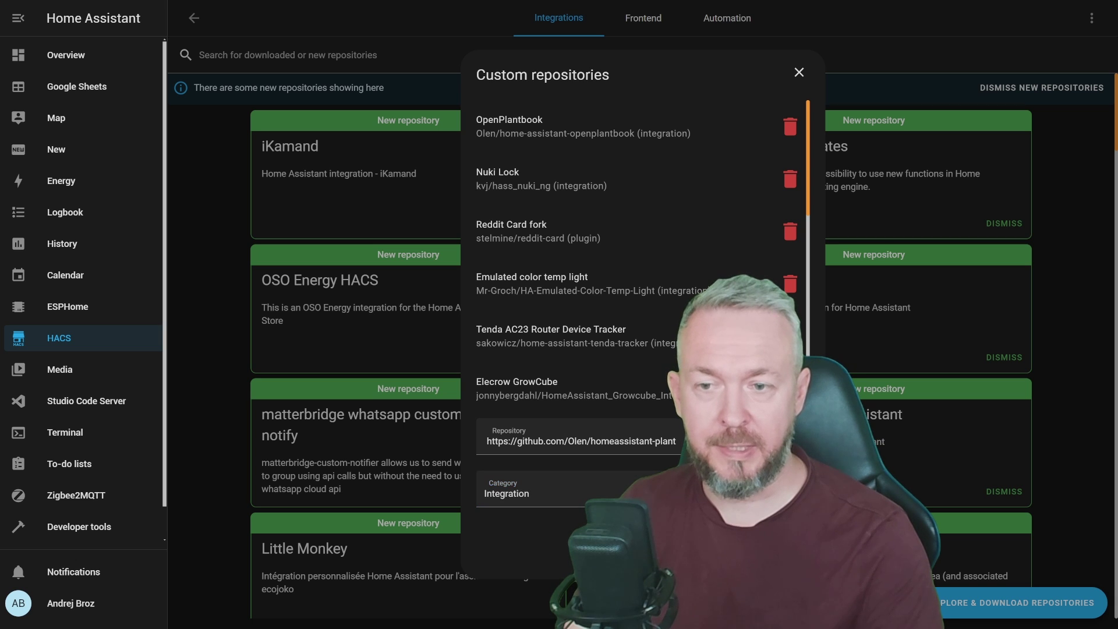
pyautogui.press('Return')
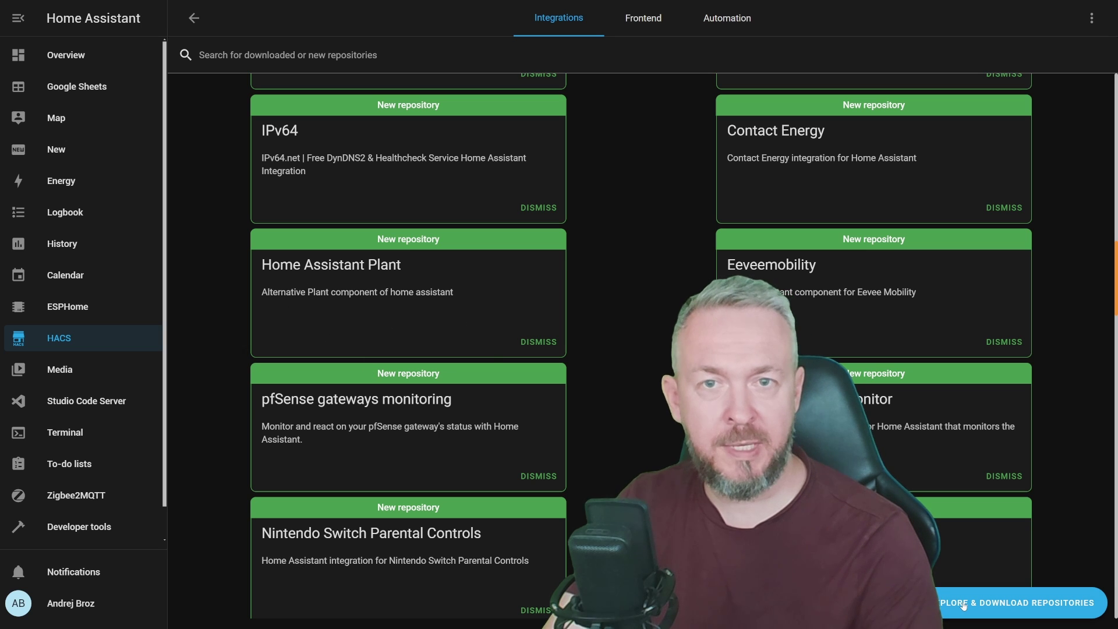
# - Search HACS for 'plant' and download the Home Assistant Plant integration
pyautogui.click(1018, 603)
pyautogui.write('plant')
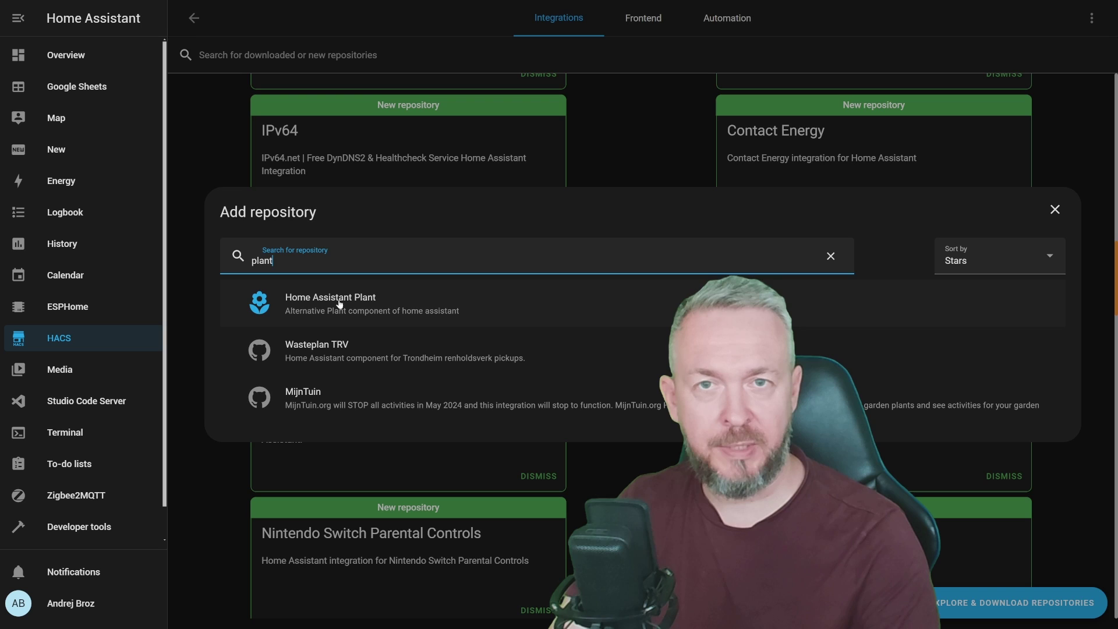
pyautogui.click(340, 301)
pyautogui.click(1059, 603)
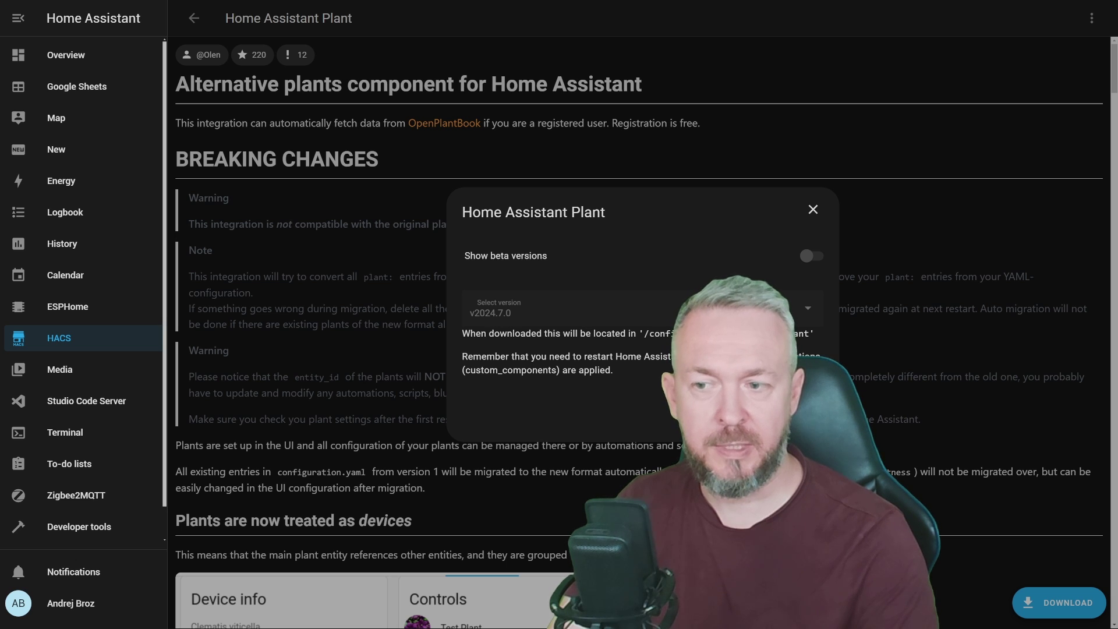
pyautogui.press('Escape')
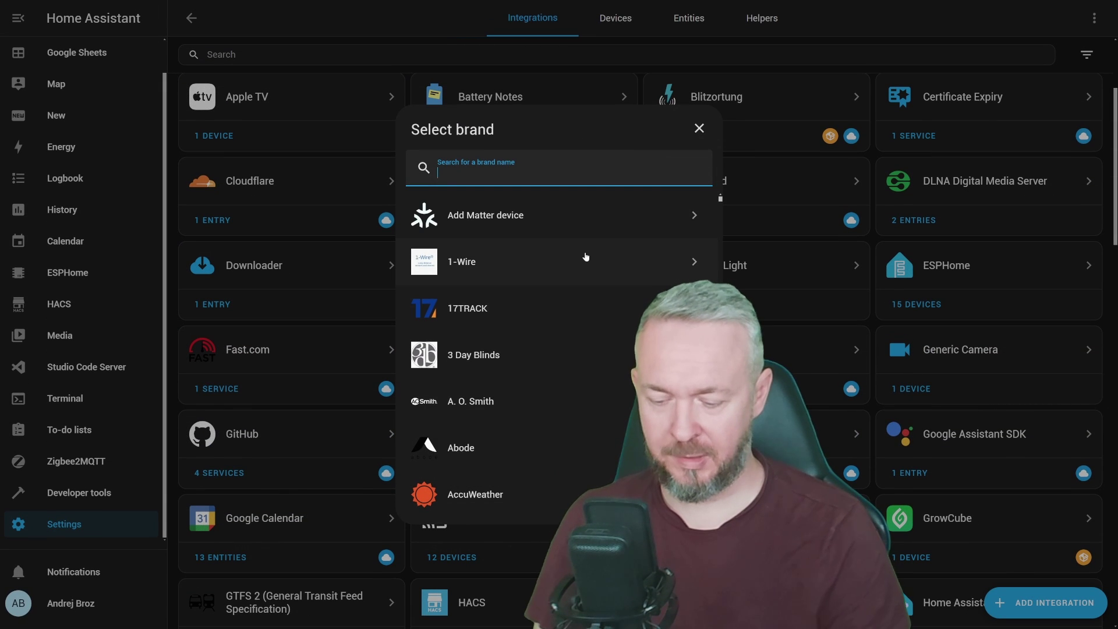
# - Add the OpenPlantbook integration using the Open Plantbook client ID and secret
pyautogui.write('open')
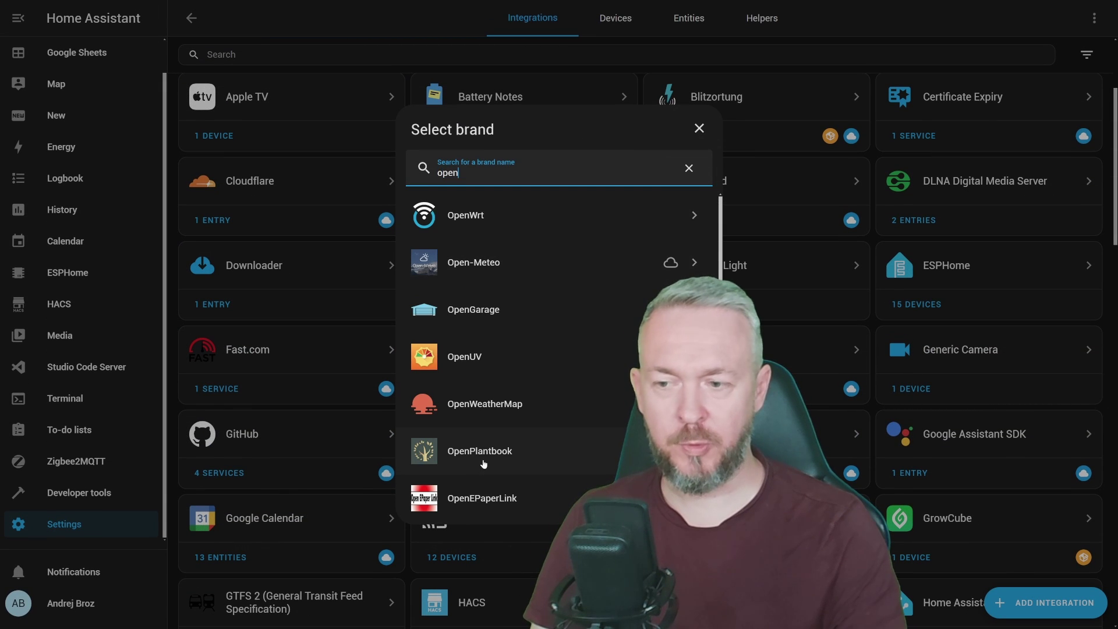
pyautogui.click(483, 460)
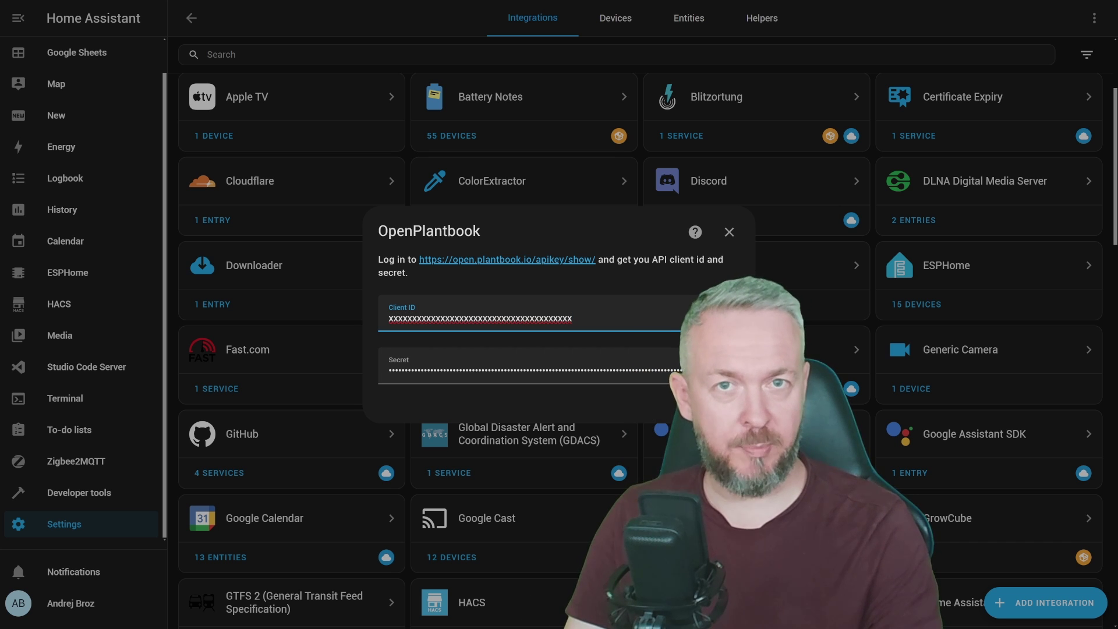
pyautogui.click(719, 405)
pyautogui.click(658, 349)
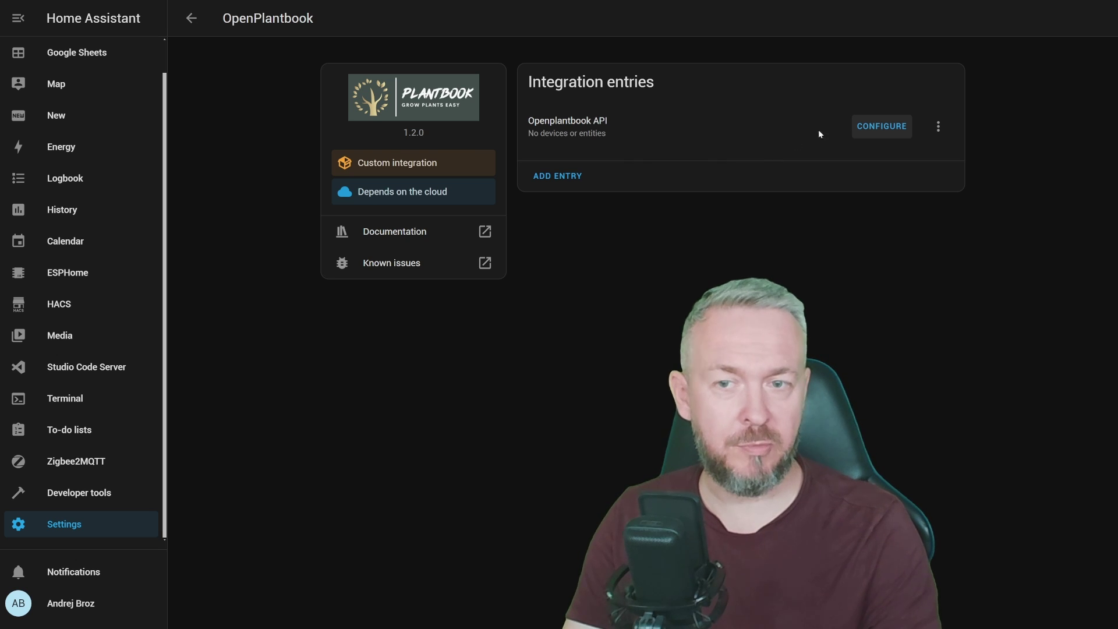
# - Turn on automatic plant image downloads to /config/www/images/plants/ in OpenPlantbook's options
pyautogui.click(874, 133)
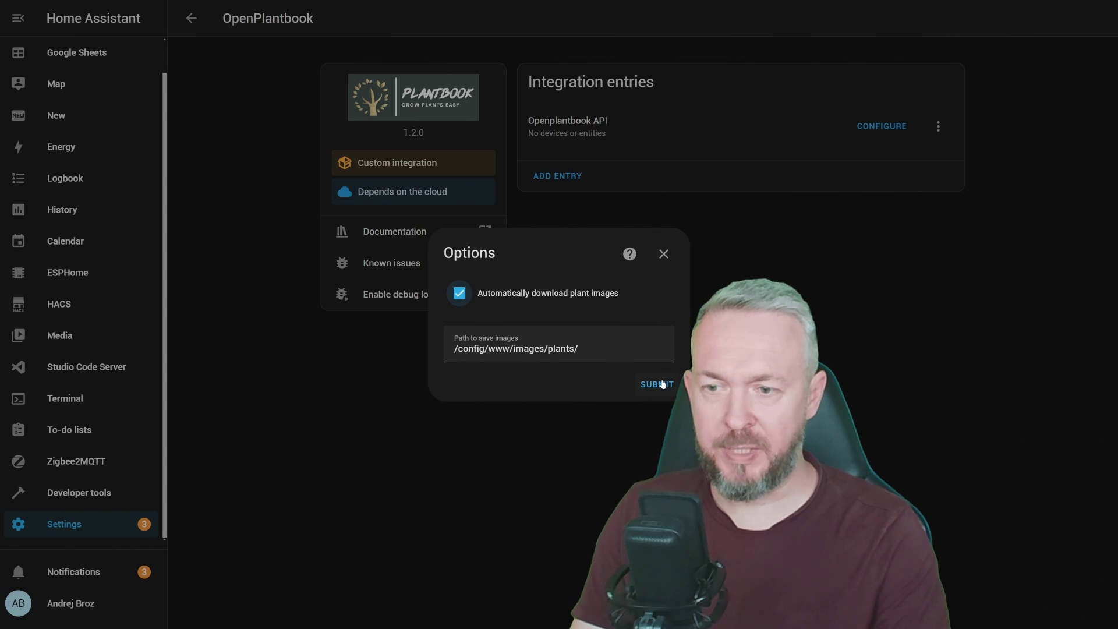
pyautogui.click(658, 383)
pyautogui.click(657, 346)
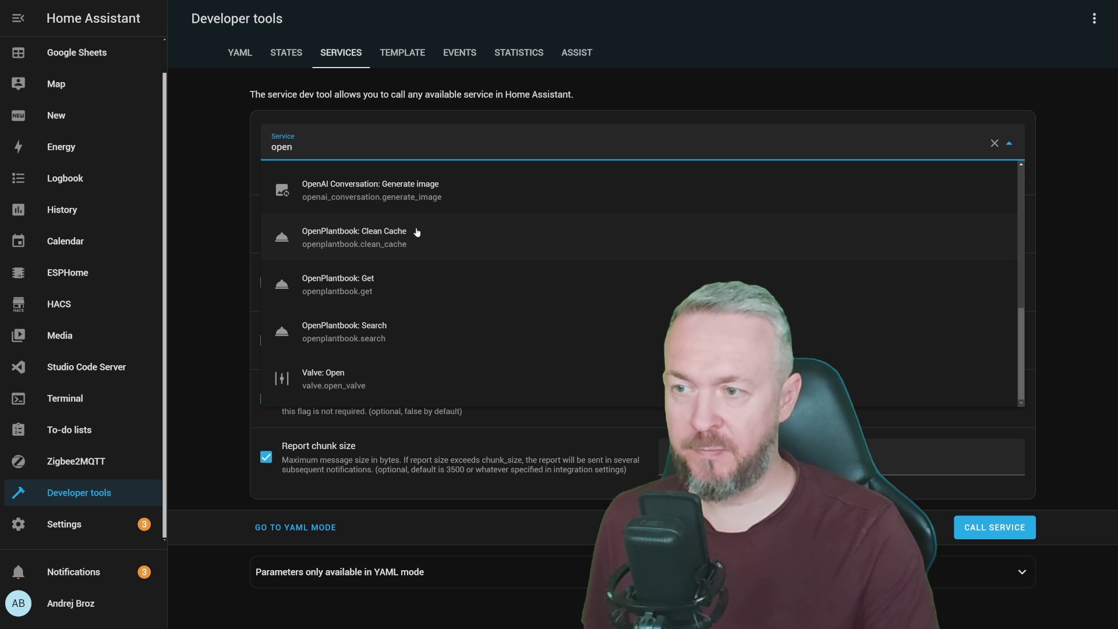
# - Run OpenPlantbook Search for 'dypsis' and select the Dypsis lutescens result
pyautogui.click(350, 333)
pyautogui.click(699, 225)
pyautogui.write('dypsis')
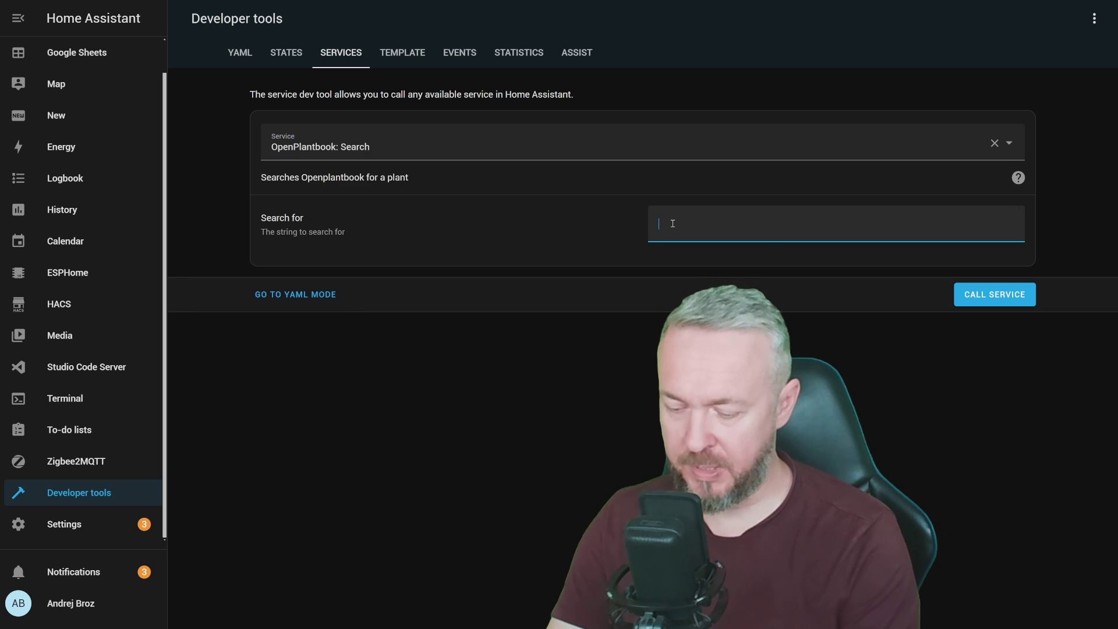
pyautogui.click(994, 299)
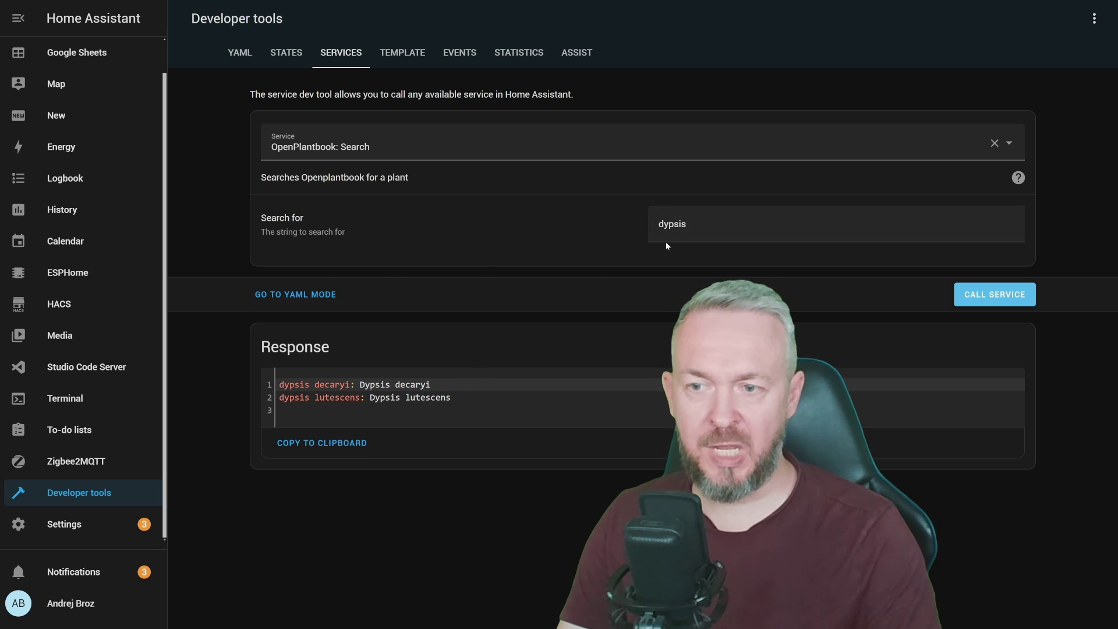
pyautogui.click(1008, 300)
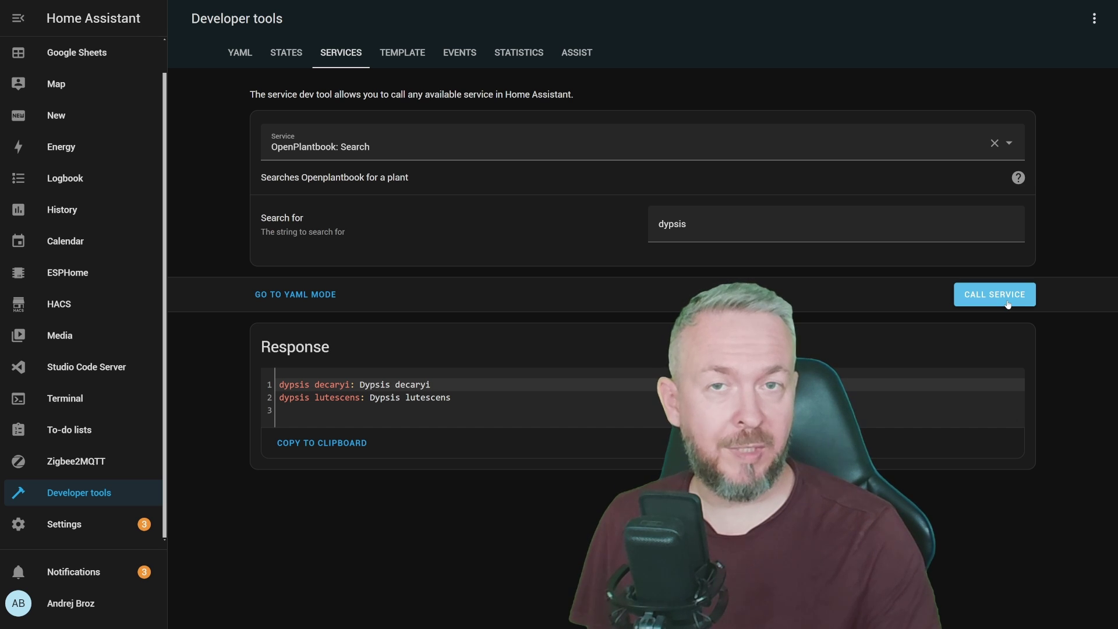
pyautogui.click(332, 398)
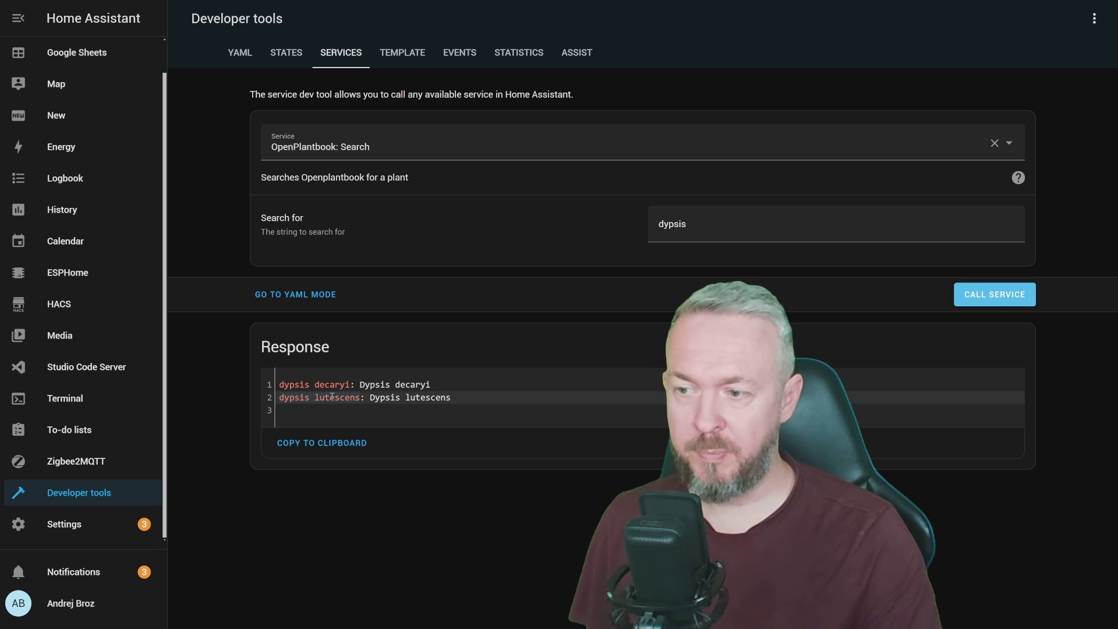
# - Call OpenPlantbook Get with species 'dypsis lutescens' and scroll through the returned data
pyautogui.click(379, 149)
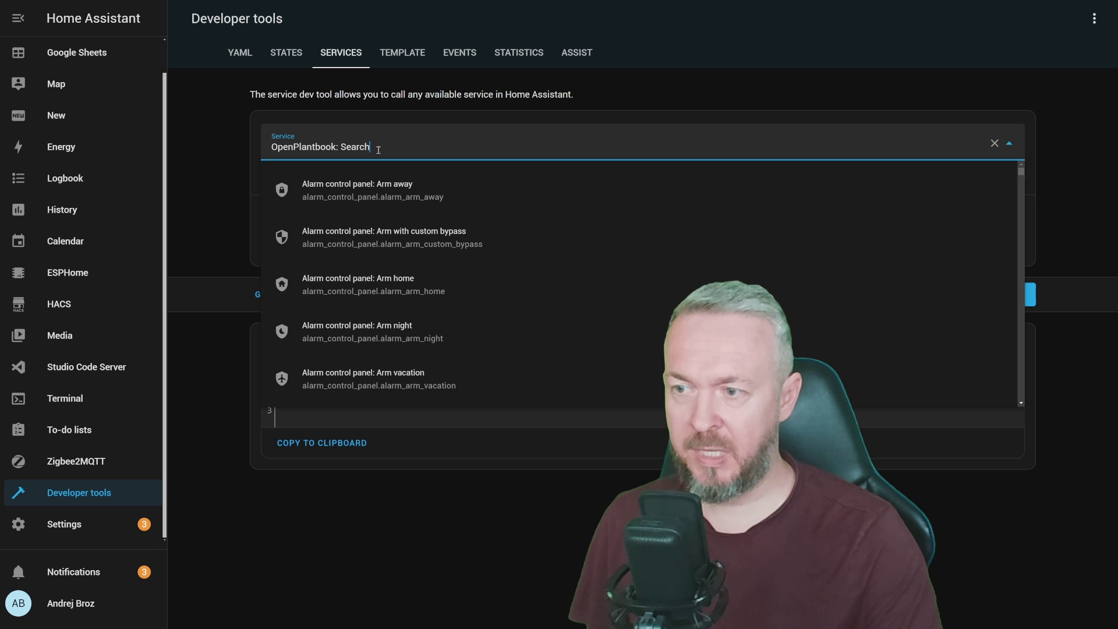
pyautogui.hotkey('ctrl', 'a')
pyautogui.write('openp')
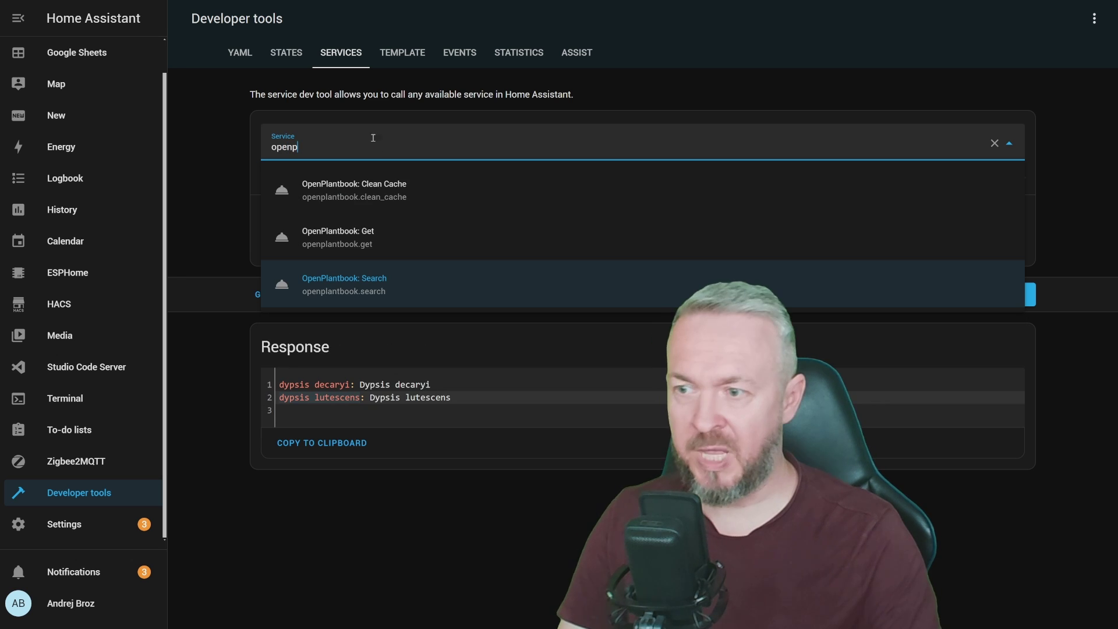
pyautogui.click(330, 237)
pyautogui.click(670, 226)
pyautogui.write('dypsis lutescens')
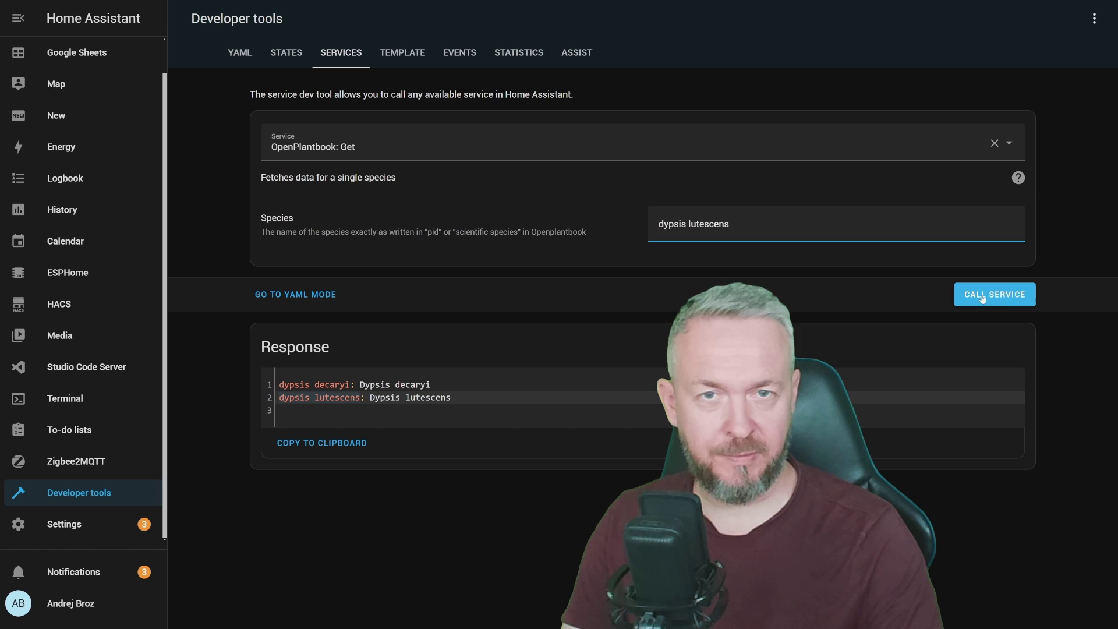
pyautogui.click(983, 295)
pyautogui.scroll(-1, 328, 347)
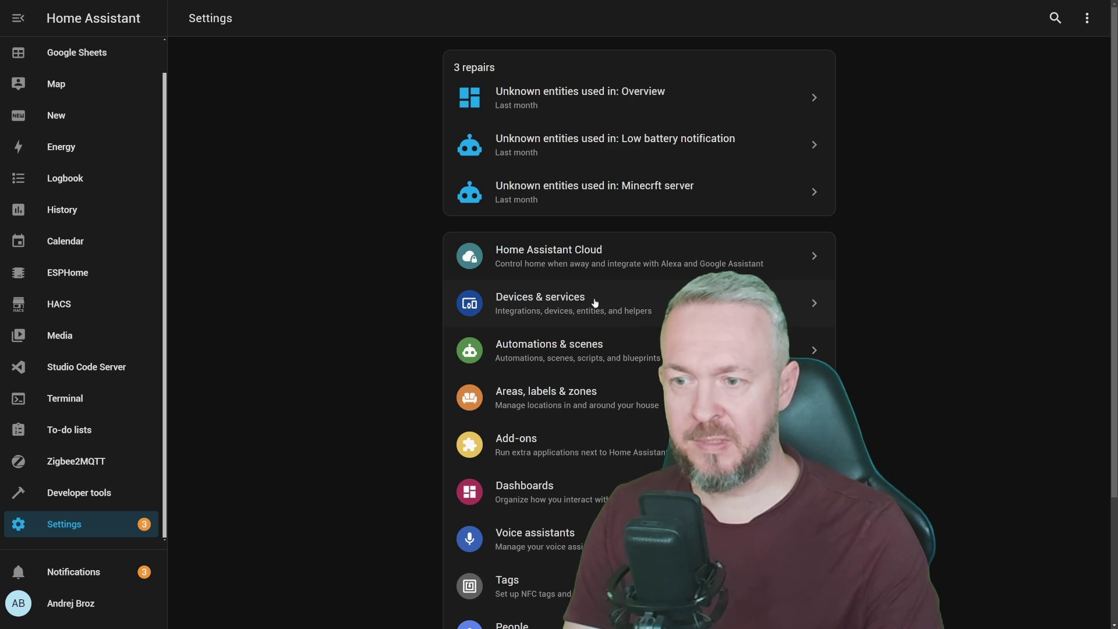
# - Filter the integrations by 'plant' and open Plant monitor
pyautogui.click(595, 301)
pyautogui.click(631, 61)
pyautogui.write('plant')
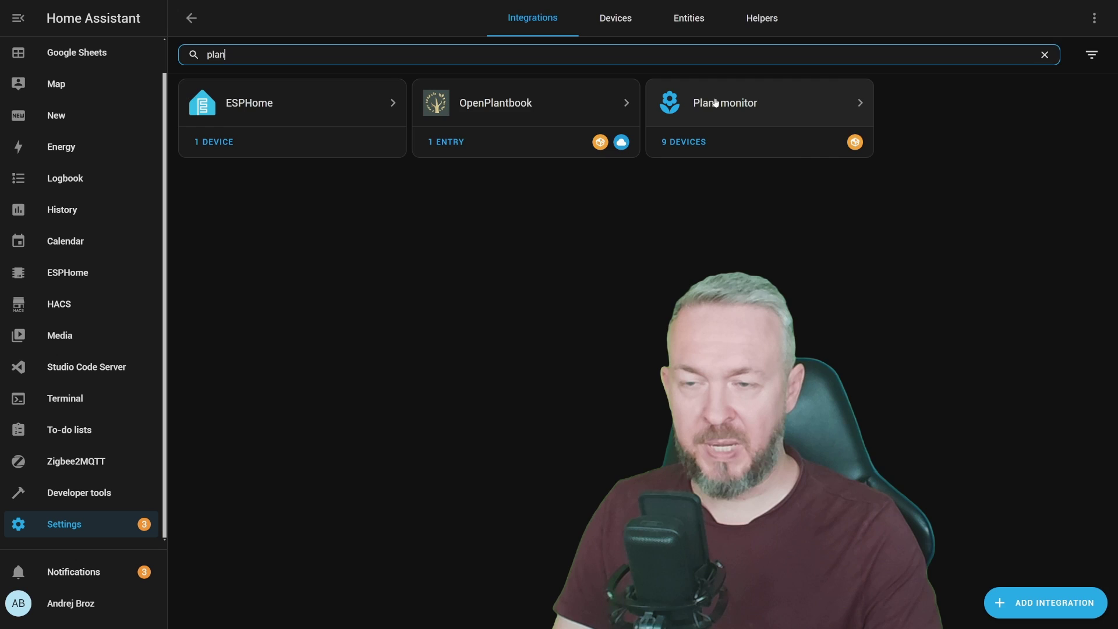
pyautogui.click(715, 99)
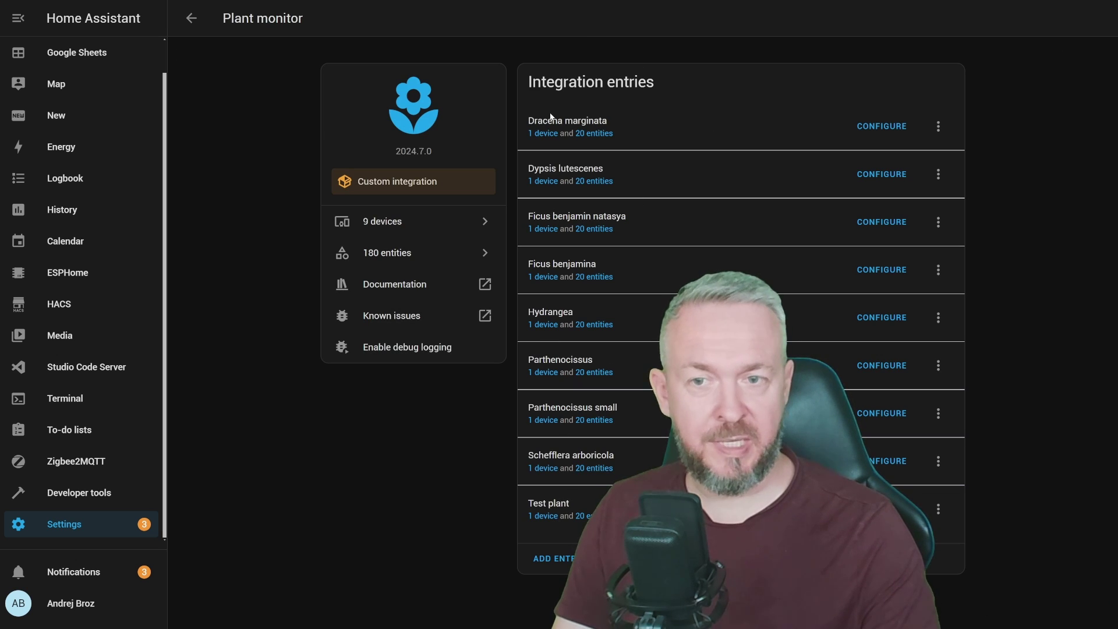
# - Inspect the Dracena marginata options and the Parthenocissus device, then return to Plant monitor
pyautogui.click(858, 125)
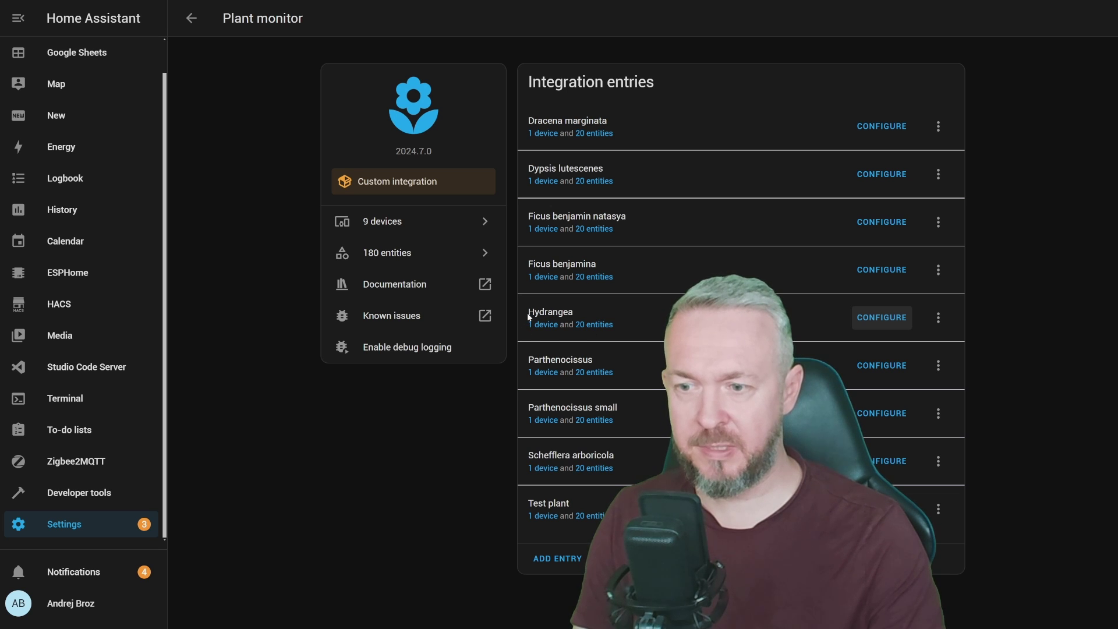
pyautogui.click(542, 374)
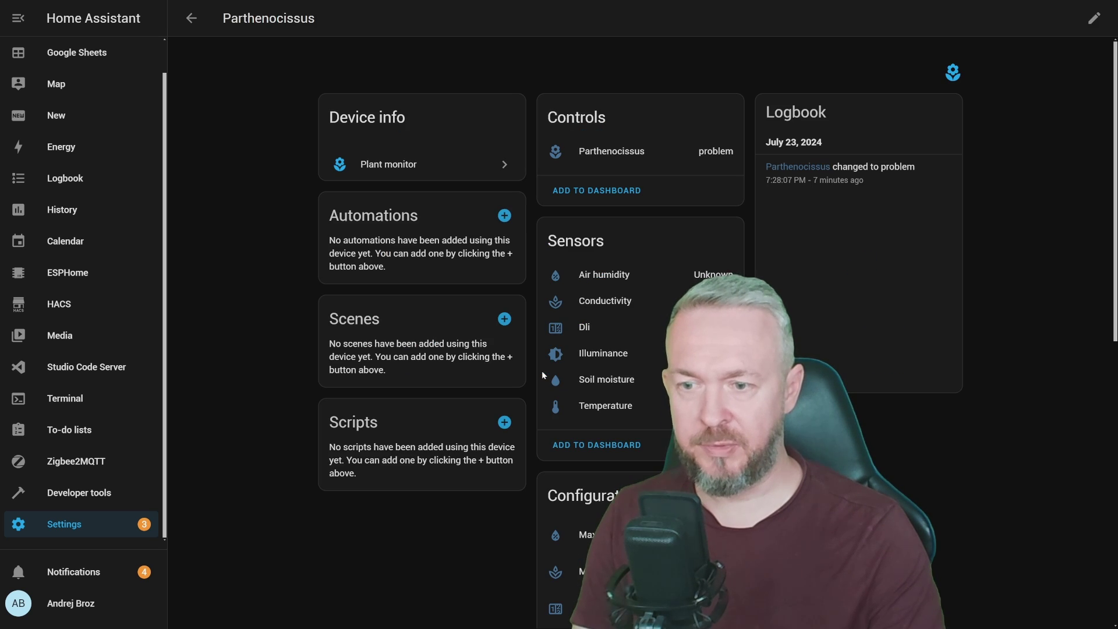
pyautogui.click(191, 18)
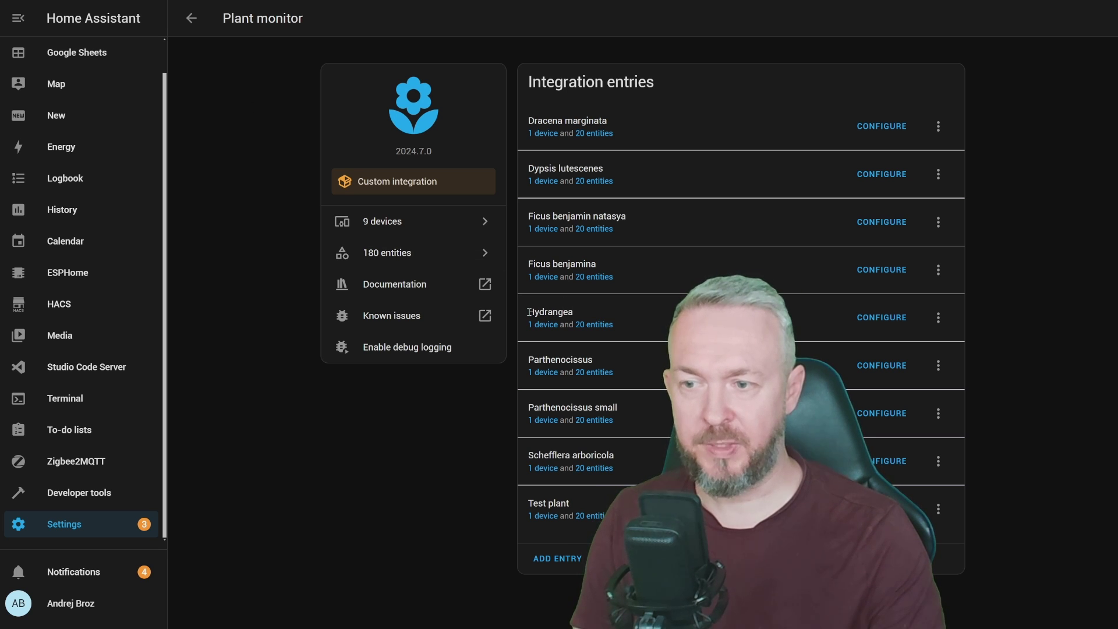
# - Search OpenPlantbook for Hydrangea species in the developer tools services
pyautogui.click(96, 501)
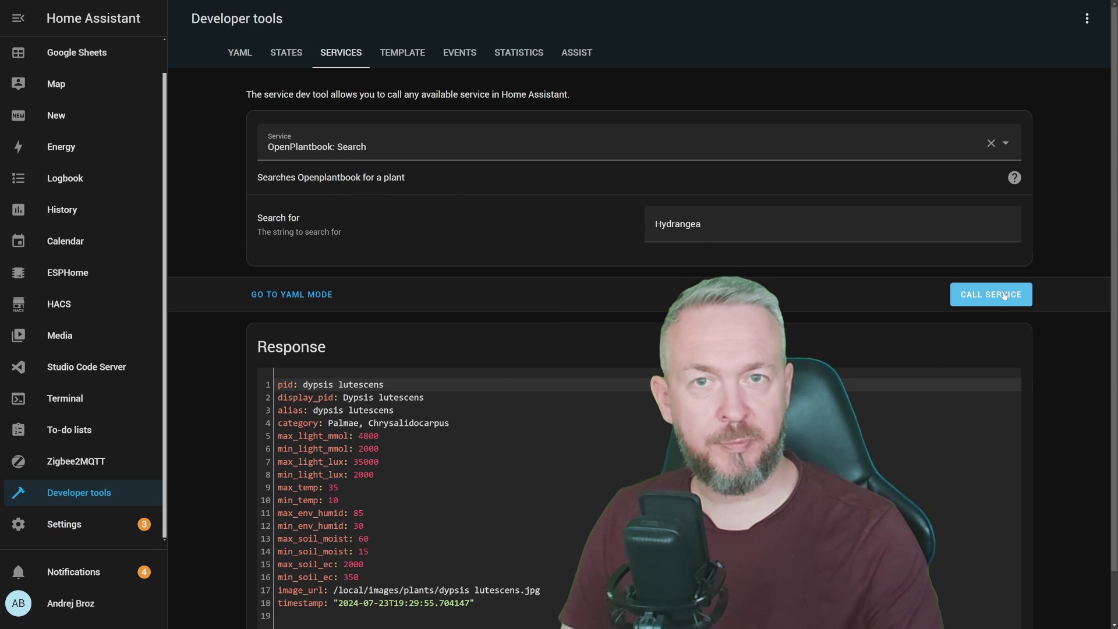
pyautogui.click(1005, 296)
pyautogui.scroll(-3, 379, 256)
pyautogui.scroll(-6, 379, 256)
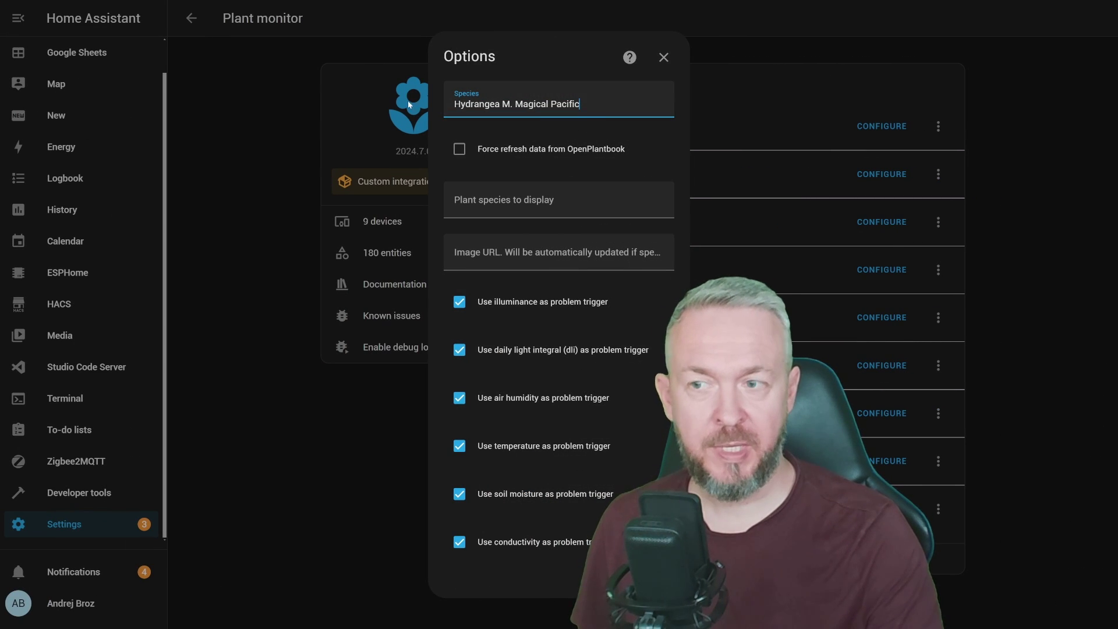
# - Save Hydrangea's options with Force refresh ticked, check the filled-in image path, and close
pyautogui.click(459, 150)
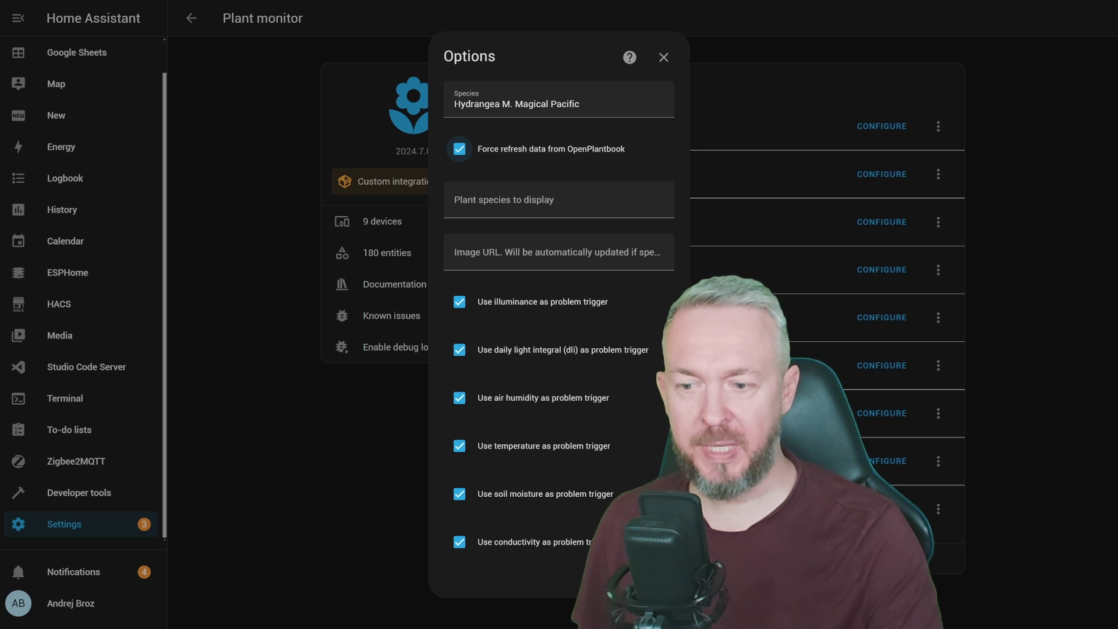
pyautogui.press('Return')
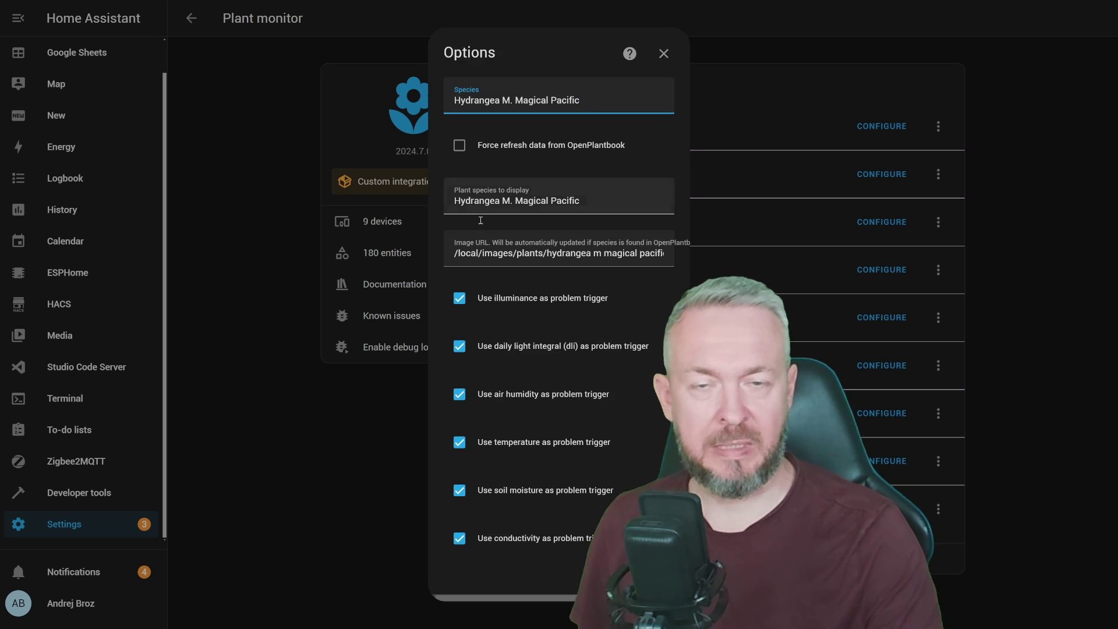
pyautogui.moveTo(467, 252); pyautogui.dragTo(671, 254)
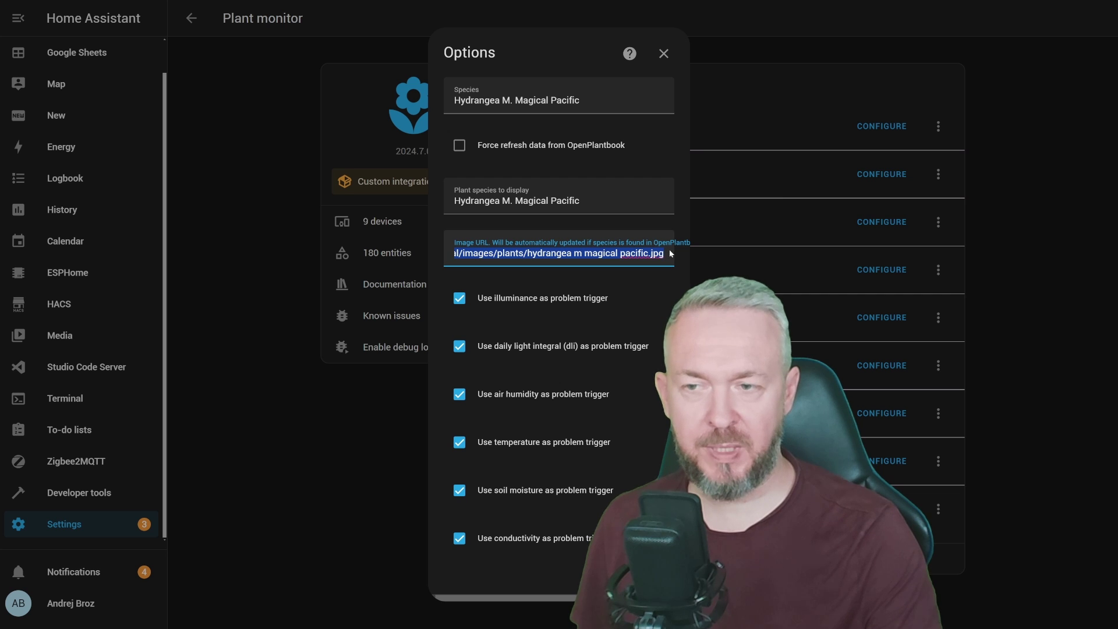
pyautogui.click(665, 53)
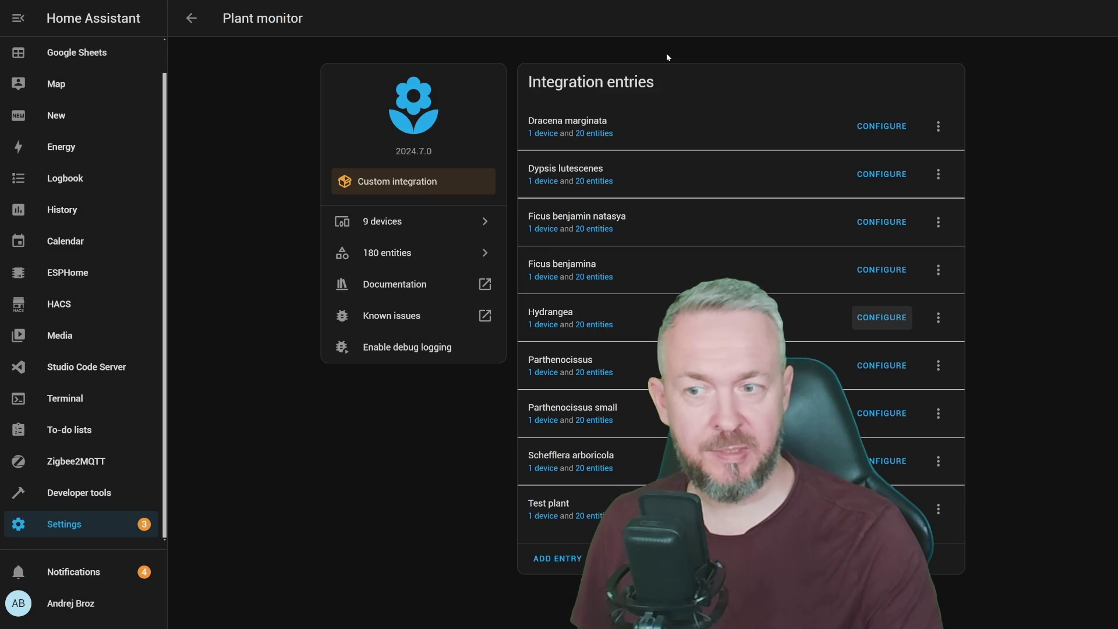
# - Open the Hydrangea device, glance at its details, and scroll to the threshold configuration
pyautogui.click(546, 325)
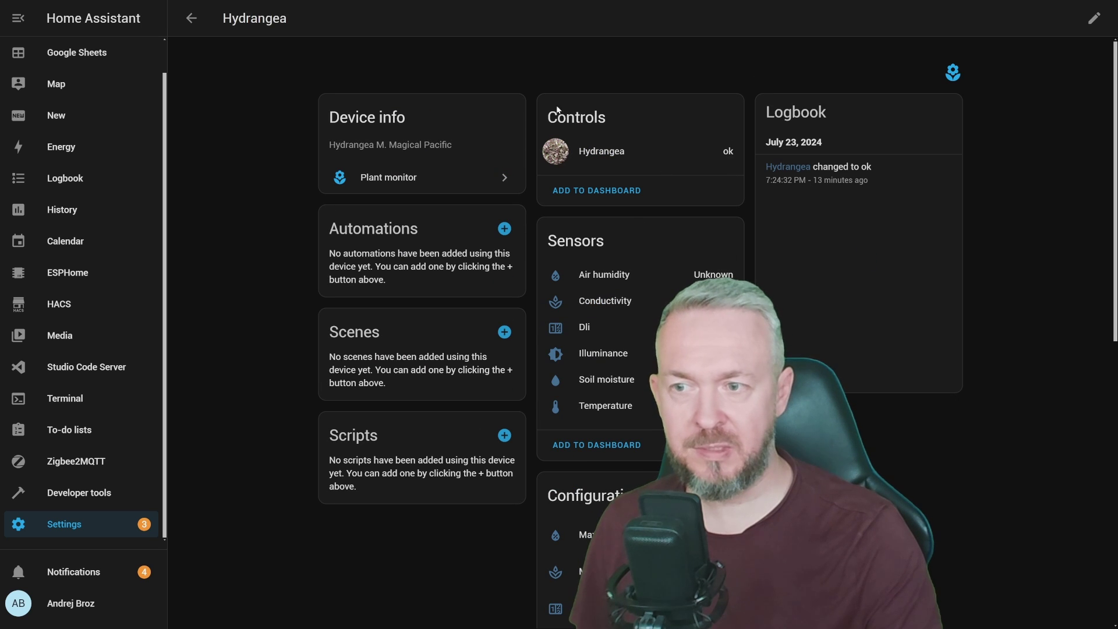
pyautogui.click(557, 151)
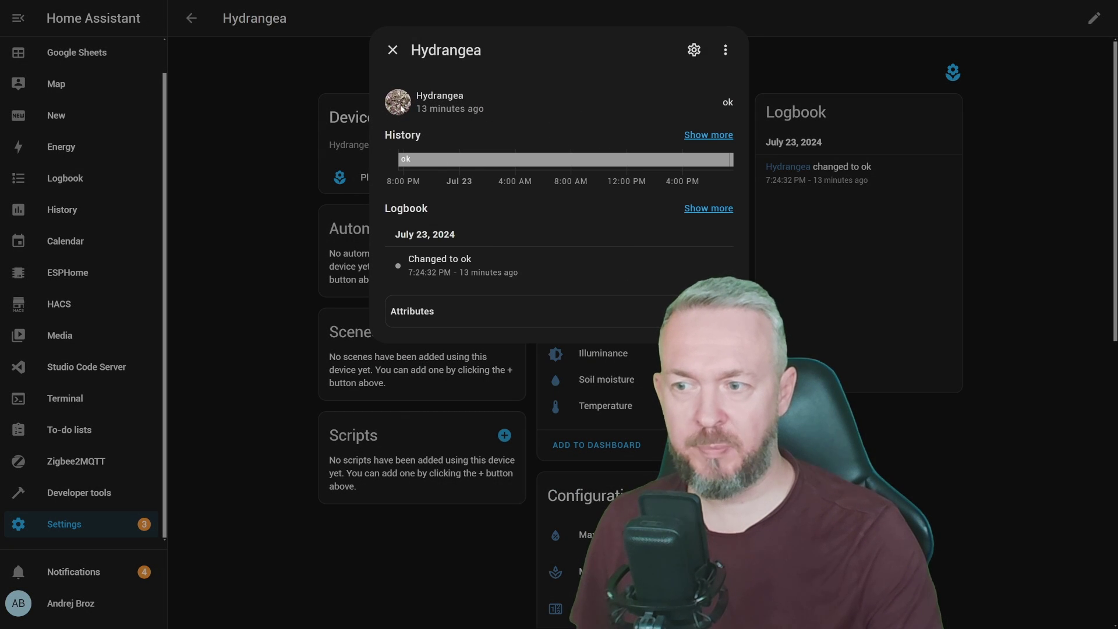
pyautogui.click(262, 110)
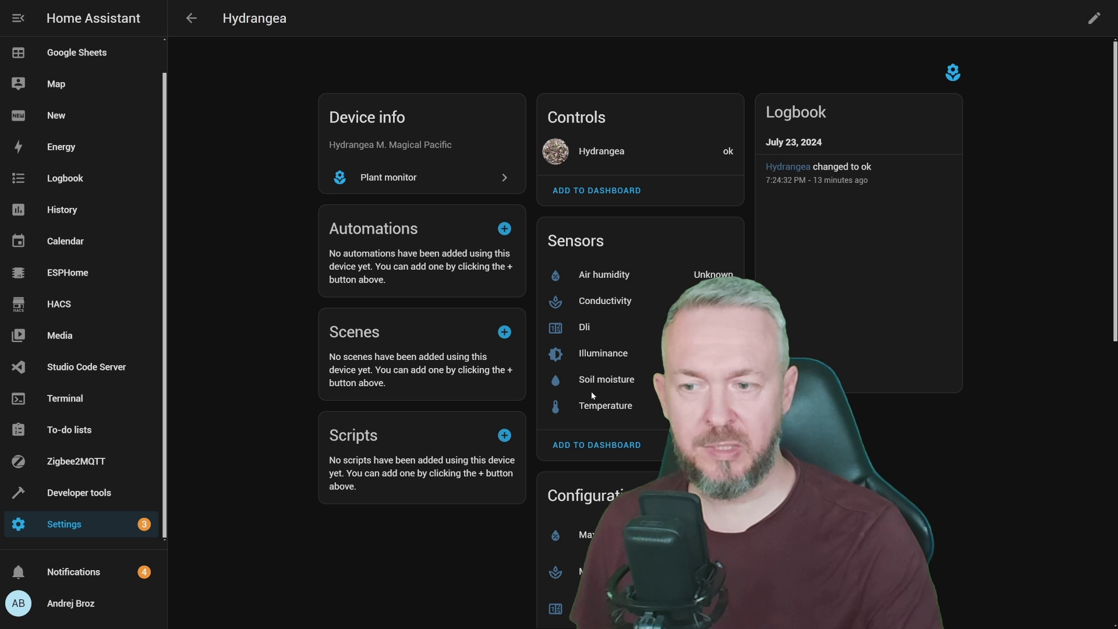
pyautogui.scroll(-7, 591, 402)
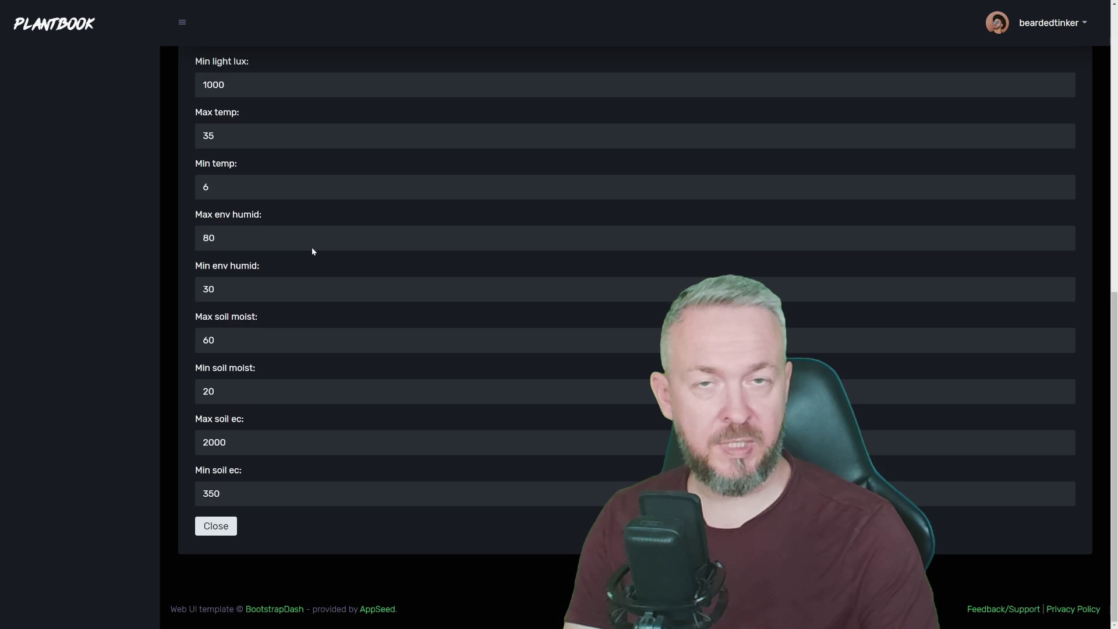
pyautogui.scroll(10, 312, 247)
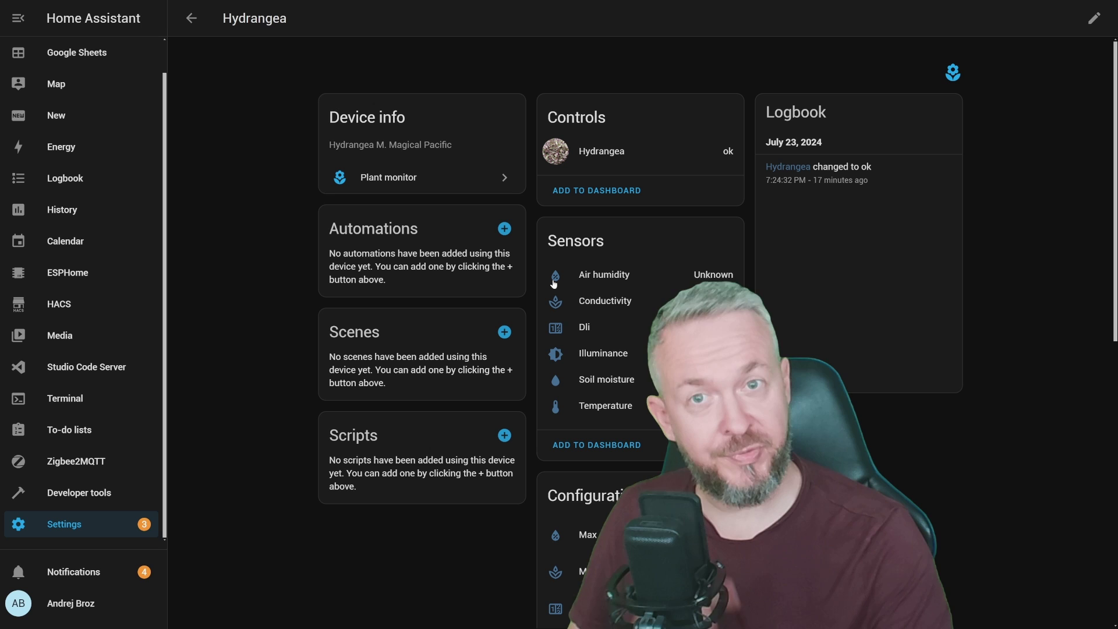
# - Call Plant monitor: Replace sensor to link the balcony humidity sensor to Hydrangea air humidity
pyautogui.click(71, 495)
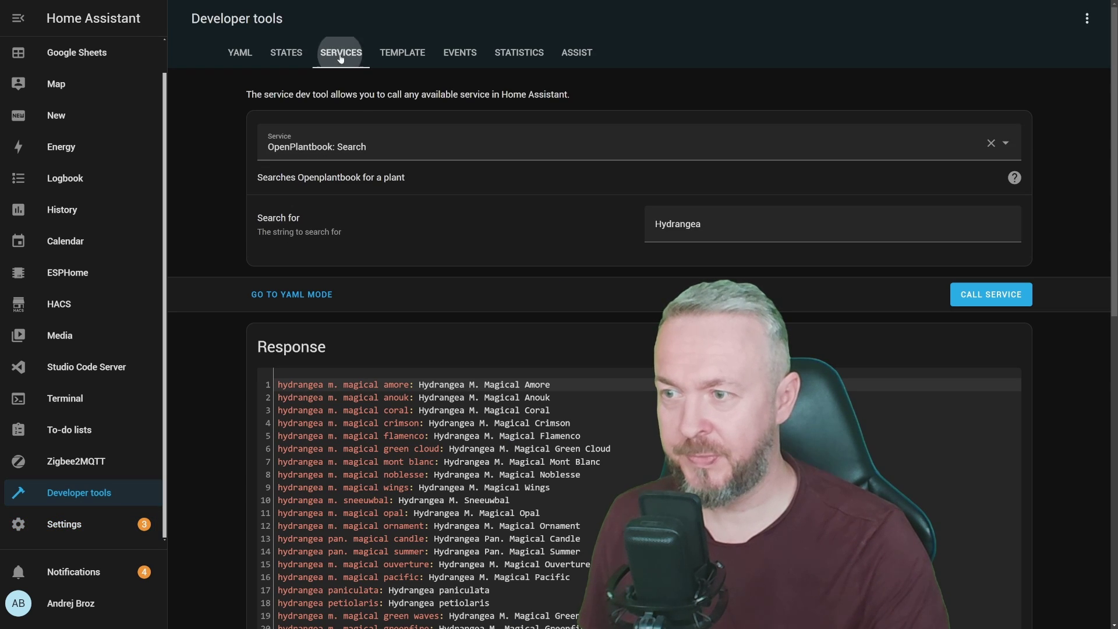
pyautogui.click(340, 149)
pyautogui.write('plant')
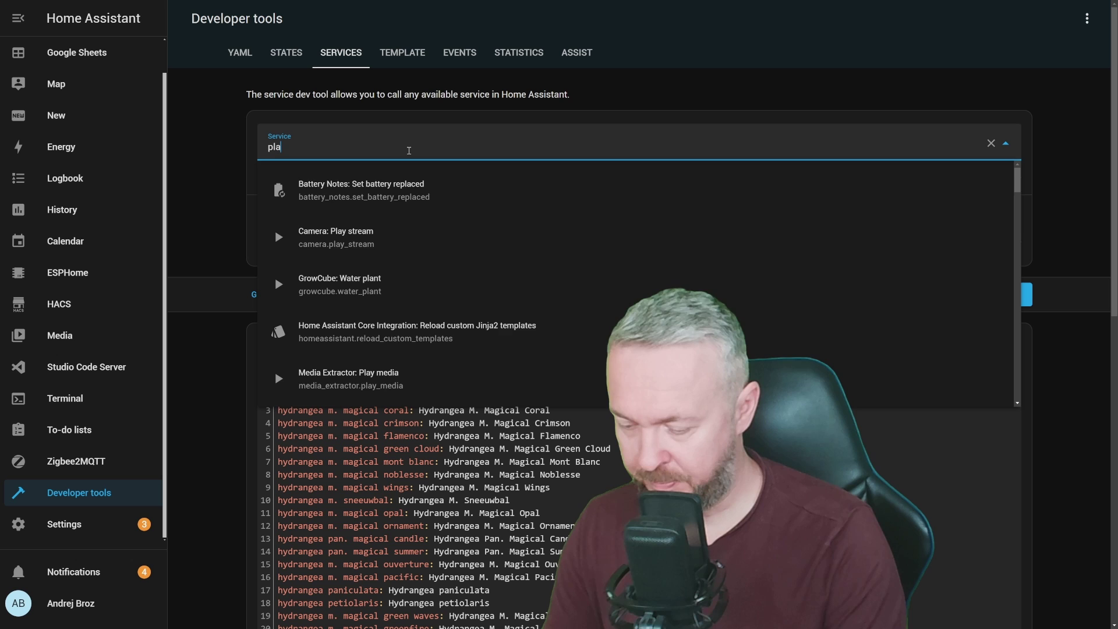
pyautogui.press('Return')
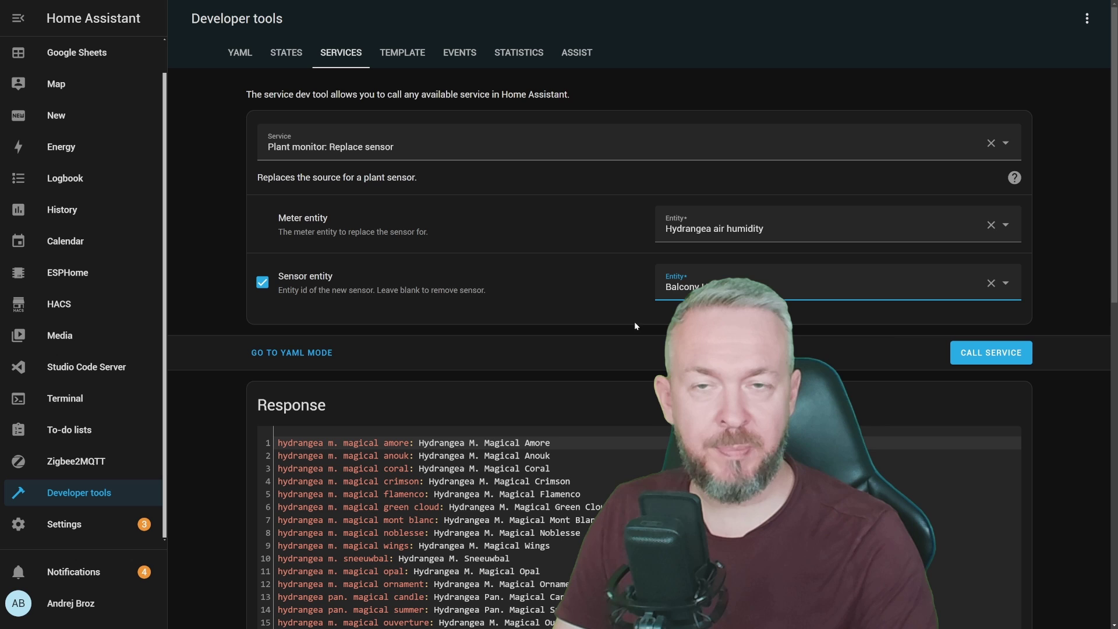
pyautogui.click(990, 353)
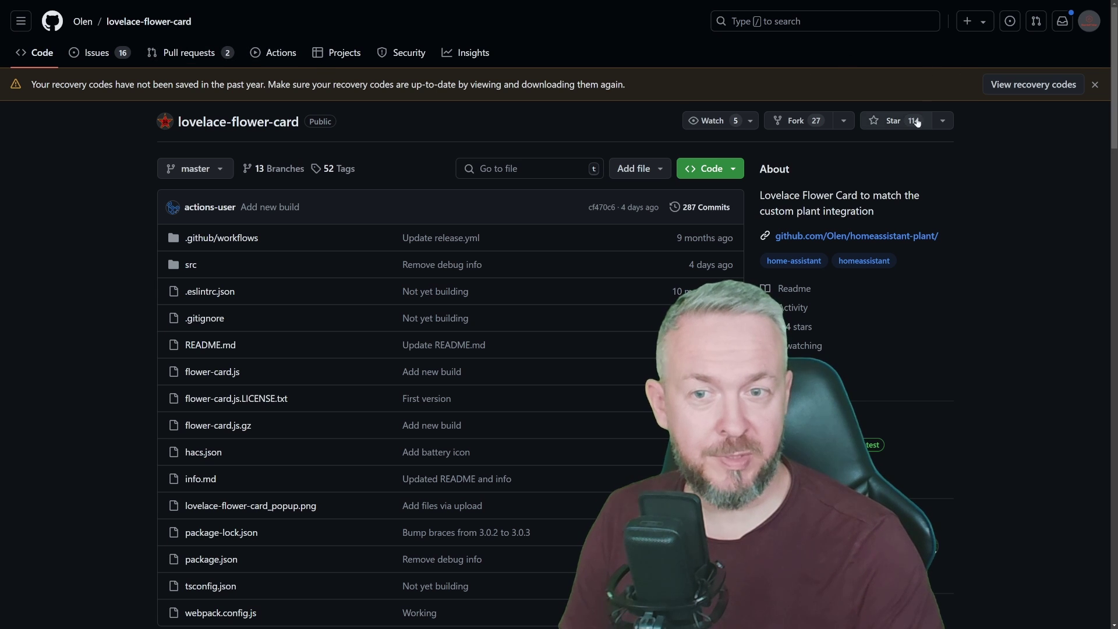
# - Star the lovelace-flower-card repository on GitHub
pyautogui.click(876, 121)
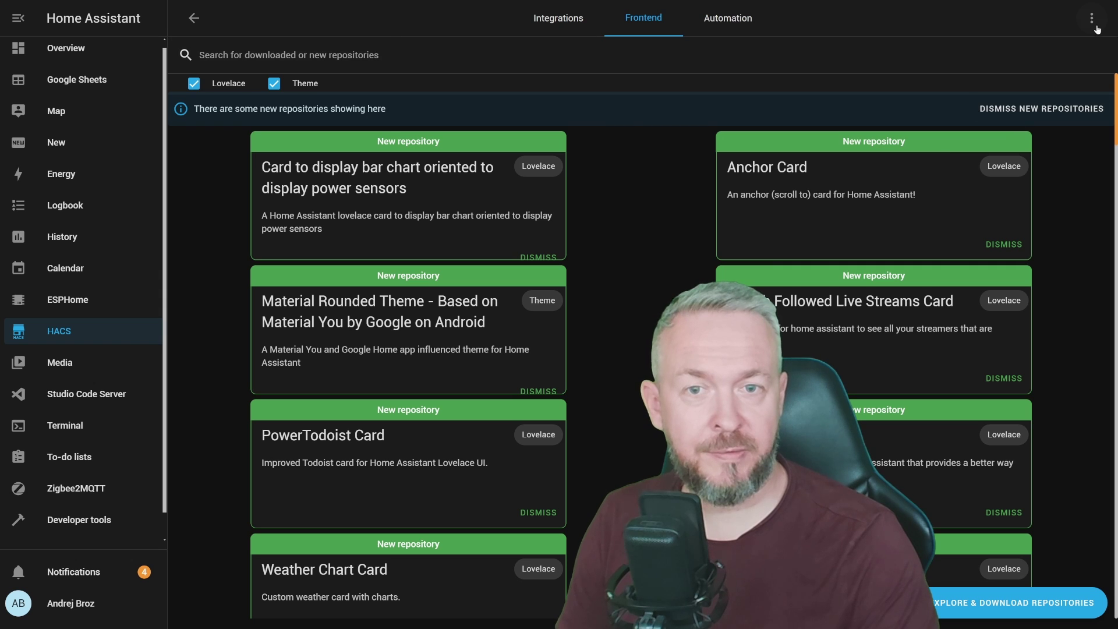
# - Paste the lovelace-flower-card URL into HACS Custom repositories with category Lovelace and add it
pyautogui.click(1092, 18)
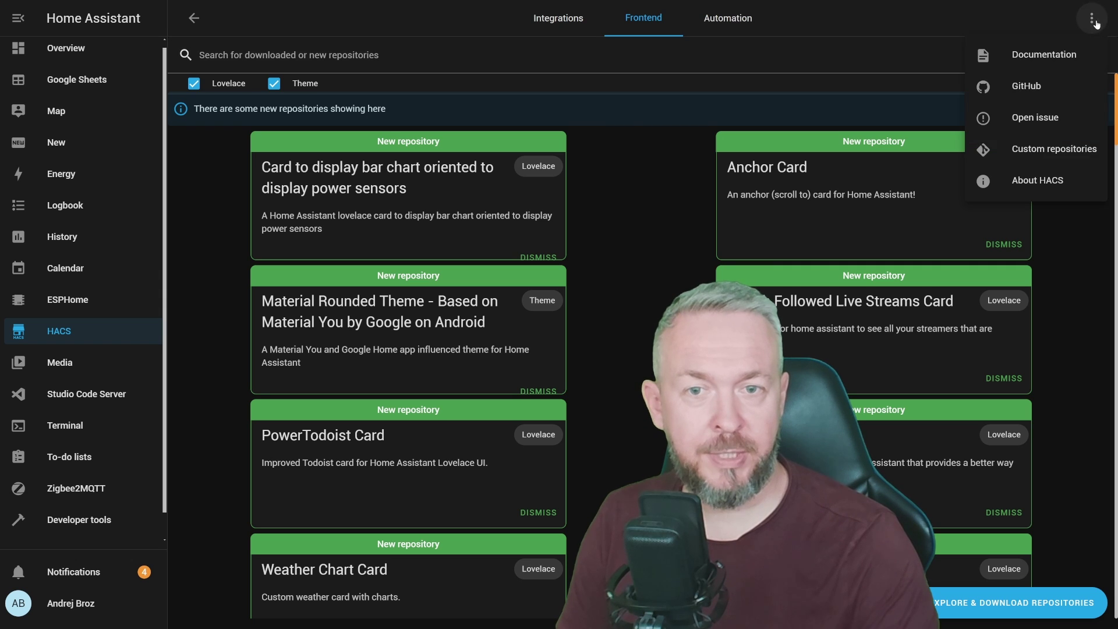
pyautogui.click(1007, 157)
pyautogui.click(568, 437)
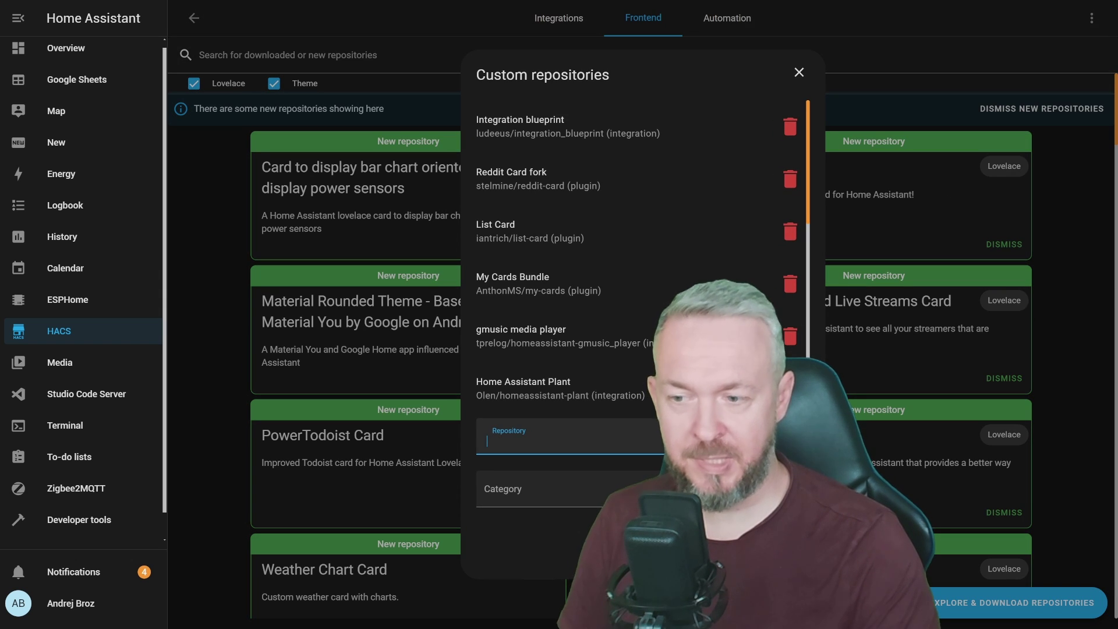
pyautogui.hotkey('ctrl', 'v')
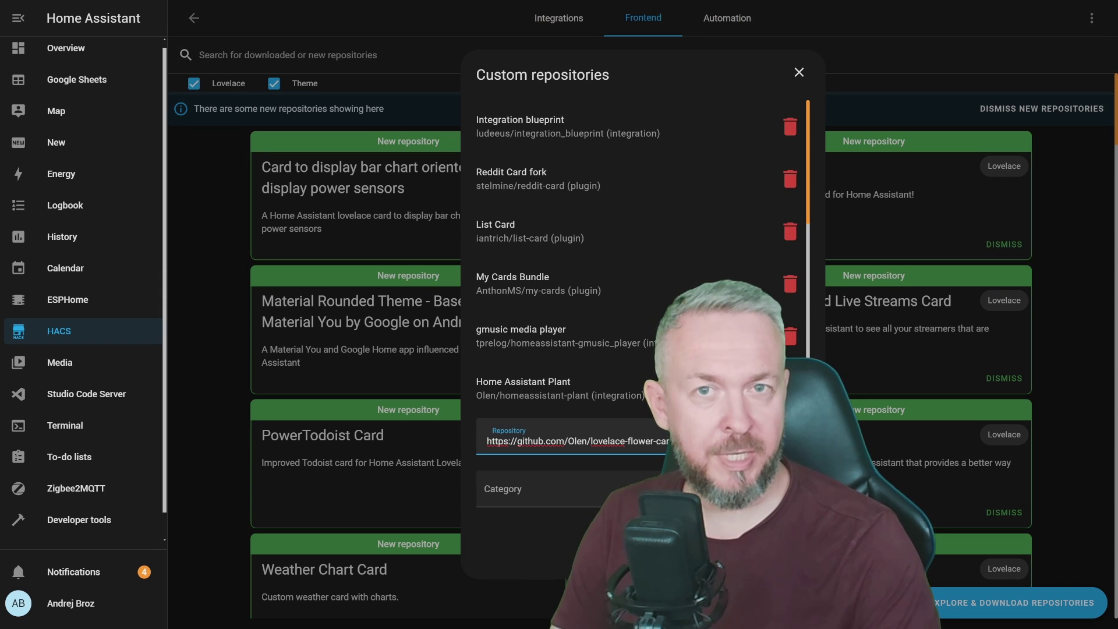
pyautogui.click(574, 495)
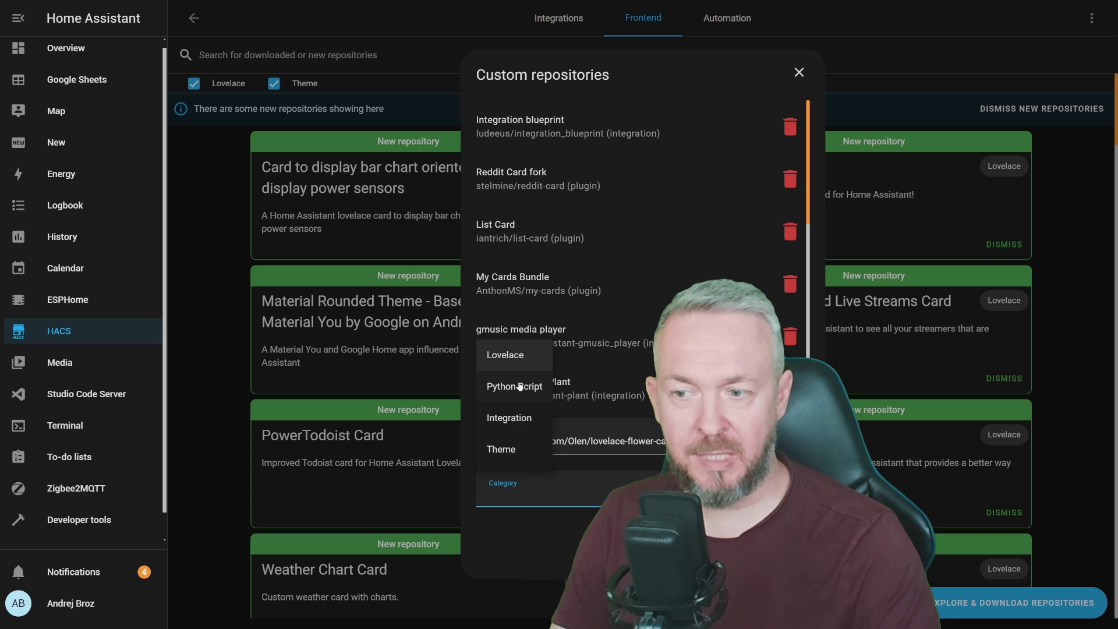
pyautogui.click(518, 362)
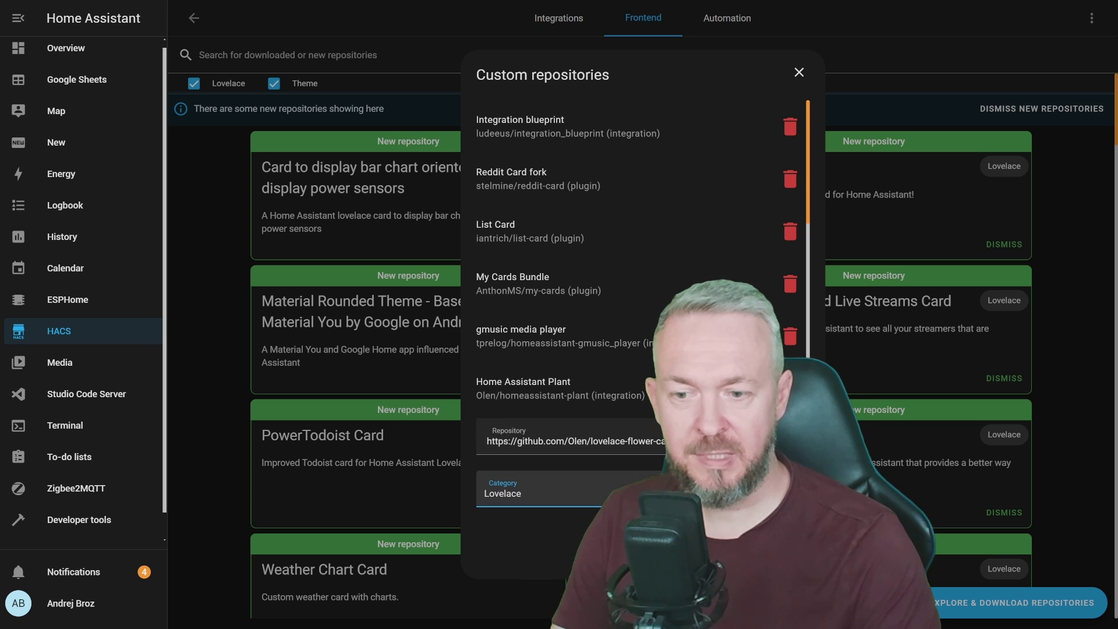
pyautogui.click(791, 557)
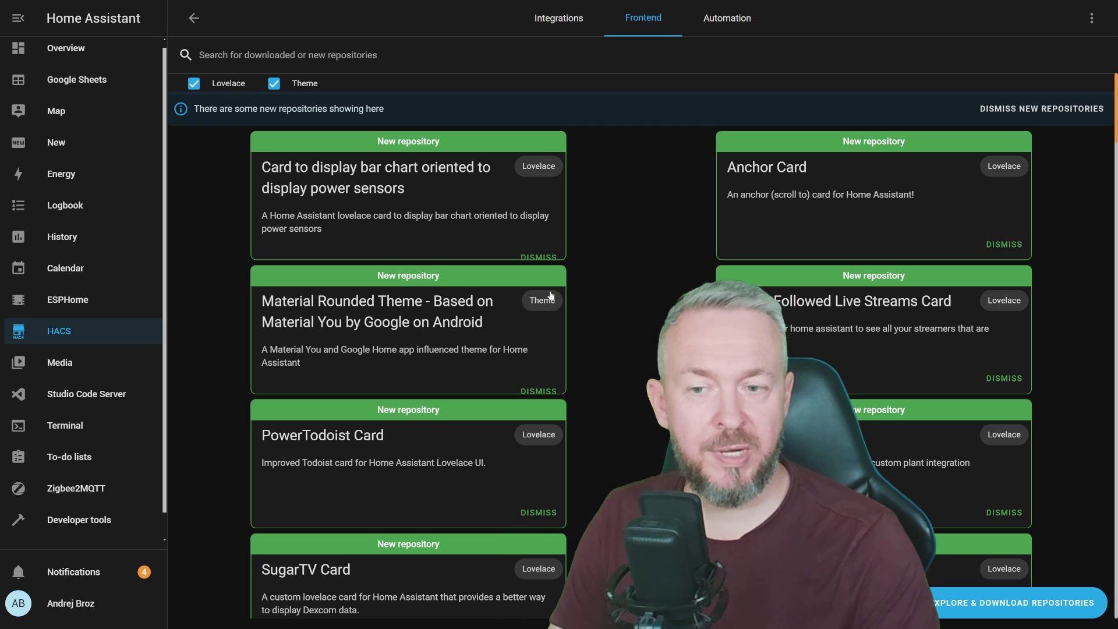
# - Search HACS for 'flow', download Flower Card v2024.7.14, and dismiss the reload prompt
pyautogui.scroll(-1, 807, 334)
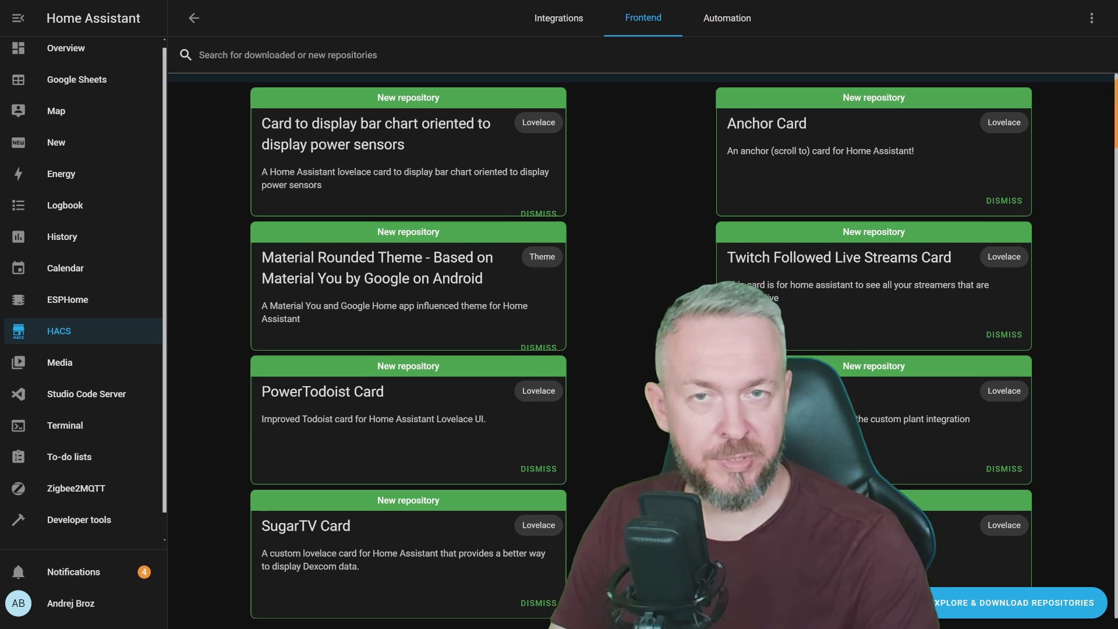
pyautogui.click(1020, 603)
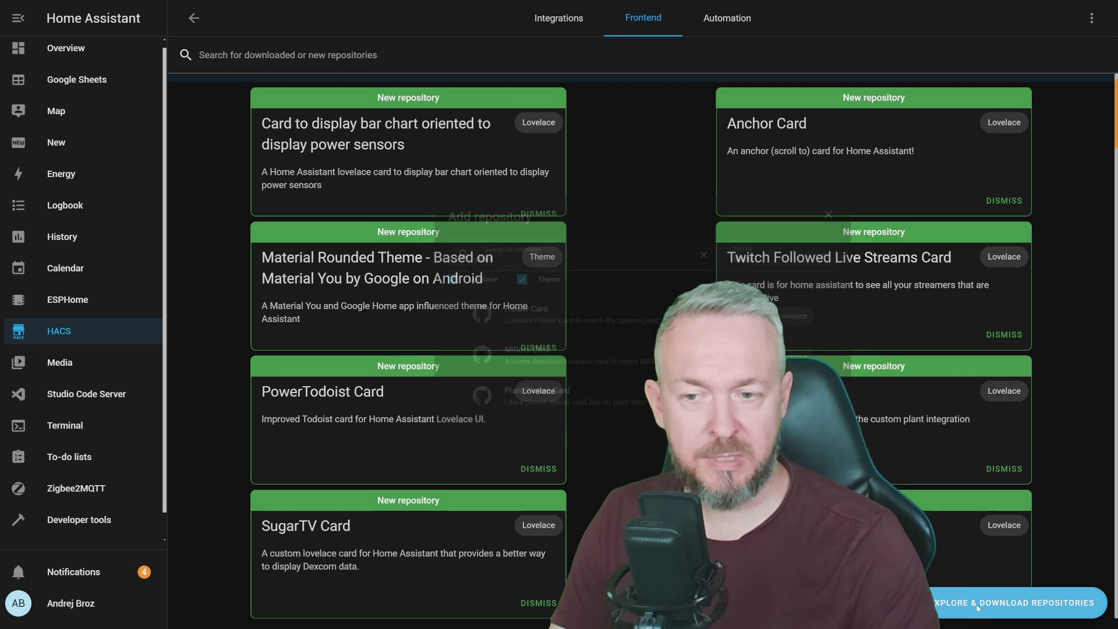
pyautogui.hotkey('ctrl', 'a')
pyautogui.write('flow')
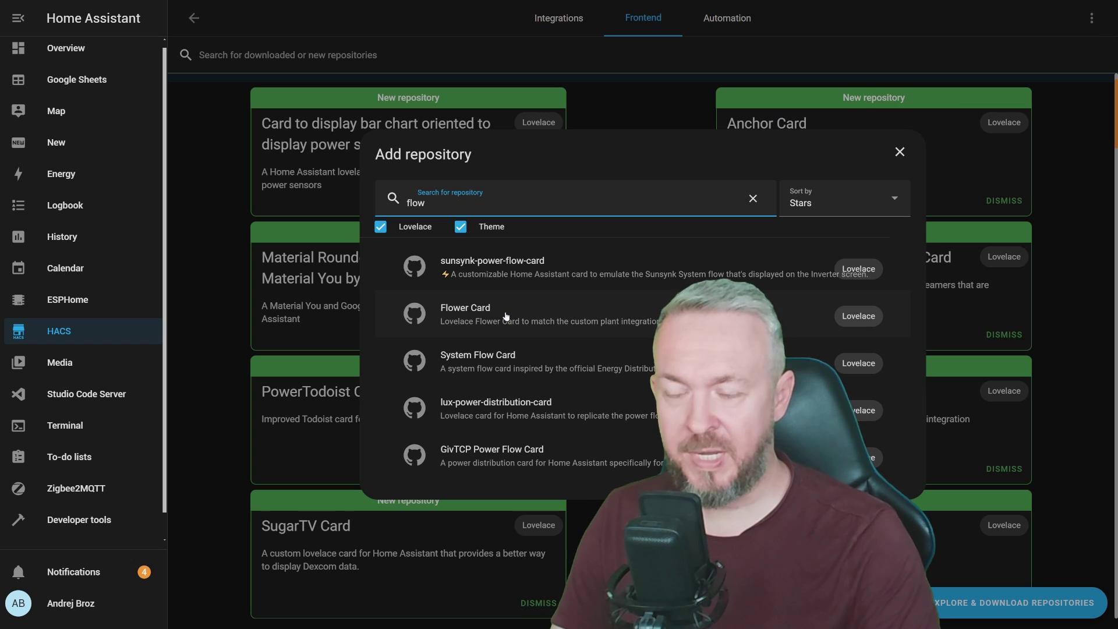
pyautogui.click(506, 315)
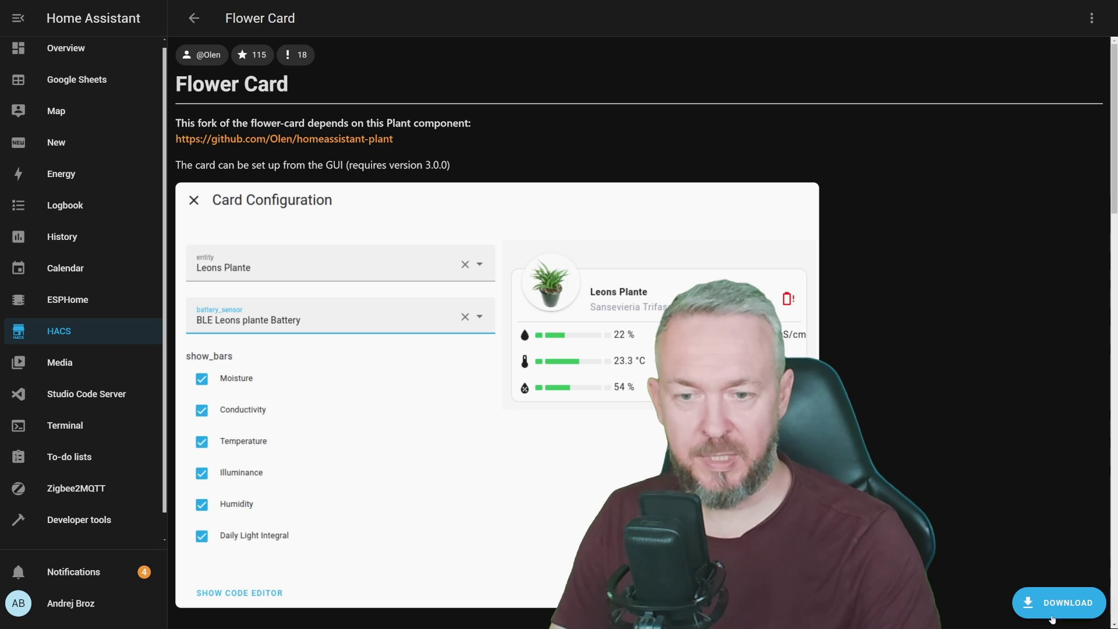
pyautogui.click(1056, 606)
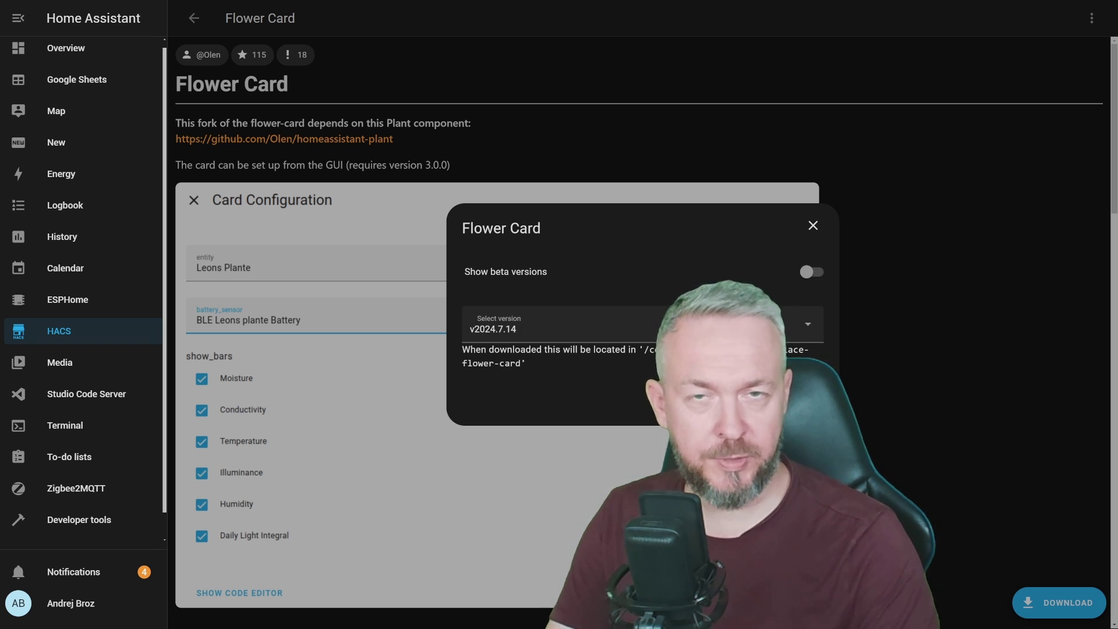
pyautogui.press('Escape')
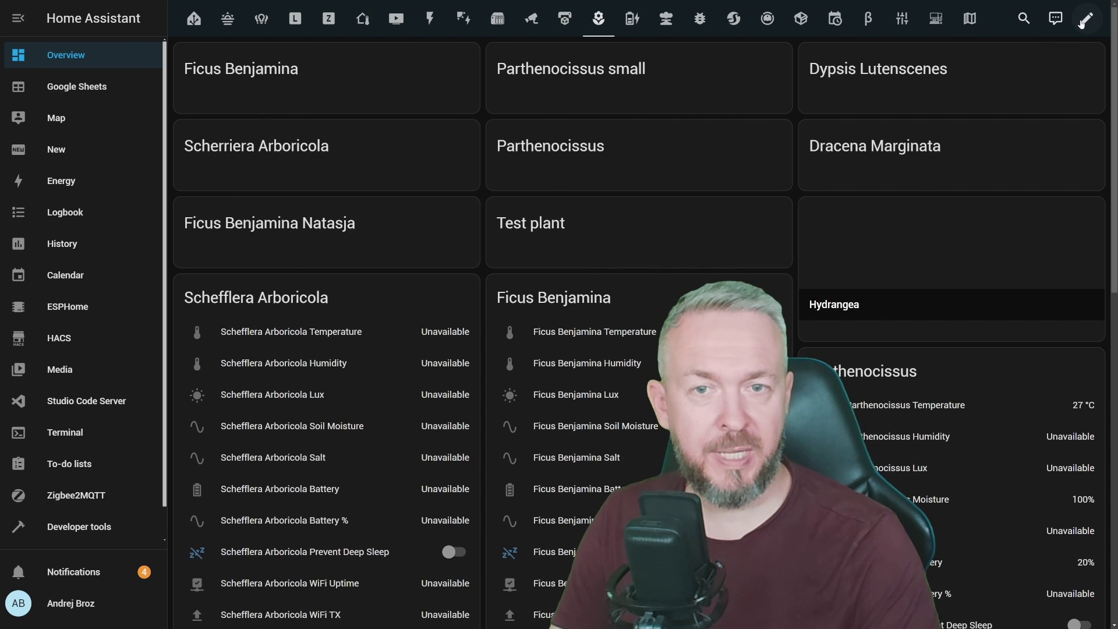
# - Add a Flower card for the Hydrangea entity with the Full display type
pyautogui.click(1085, 19)
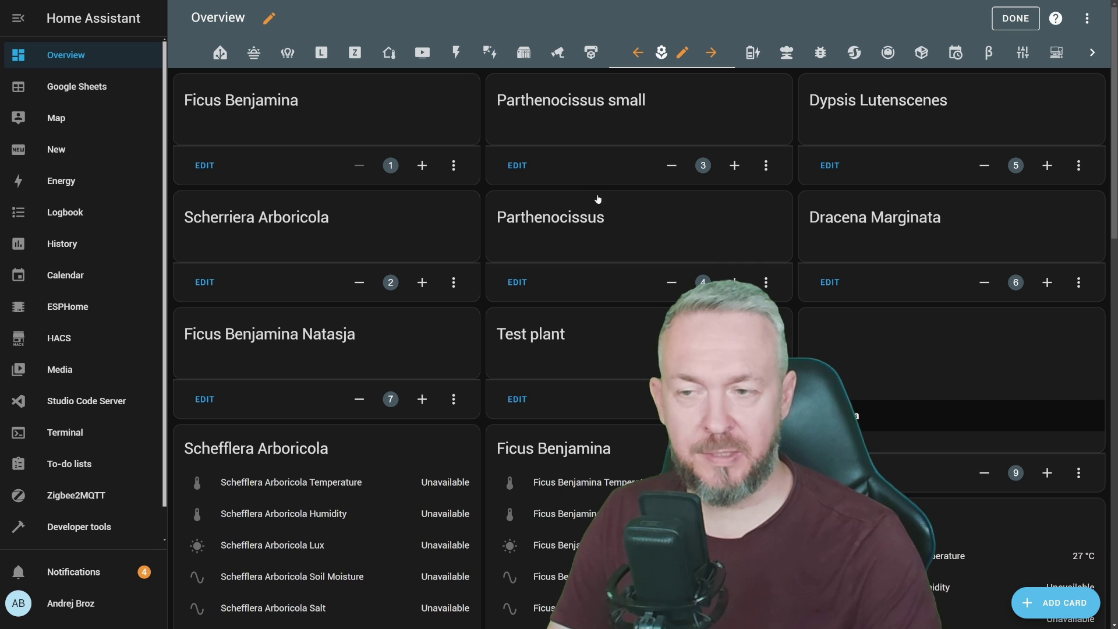
pyautogui.write('flo')
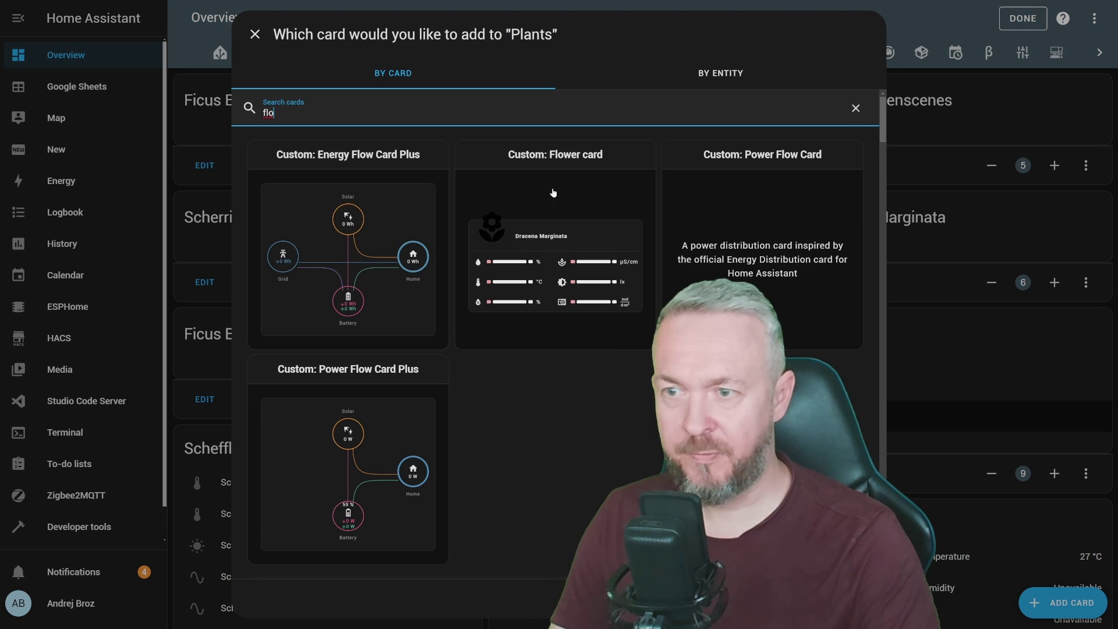
pyautogui.click(553, 192)
pyautogui.click(536, 194)
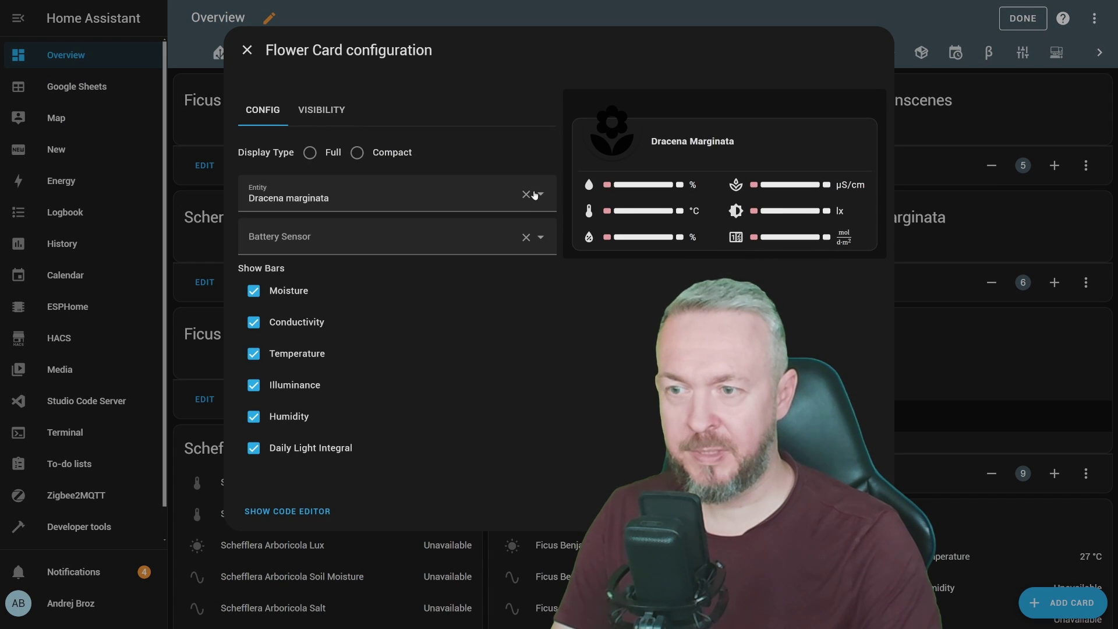
pyautogui.click(289, 359)
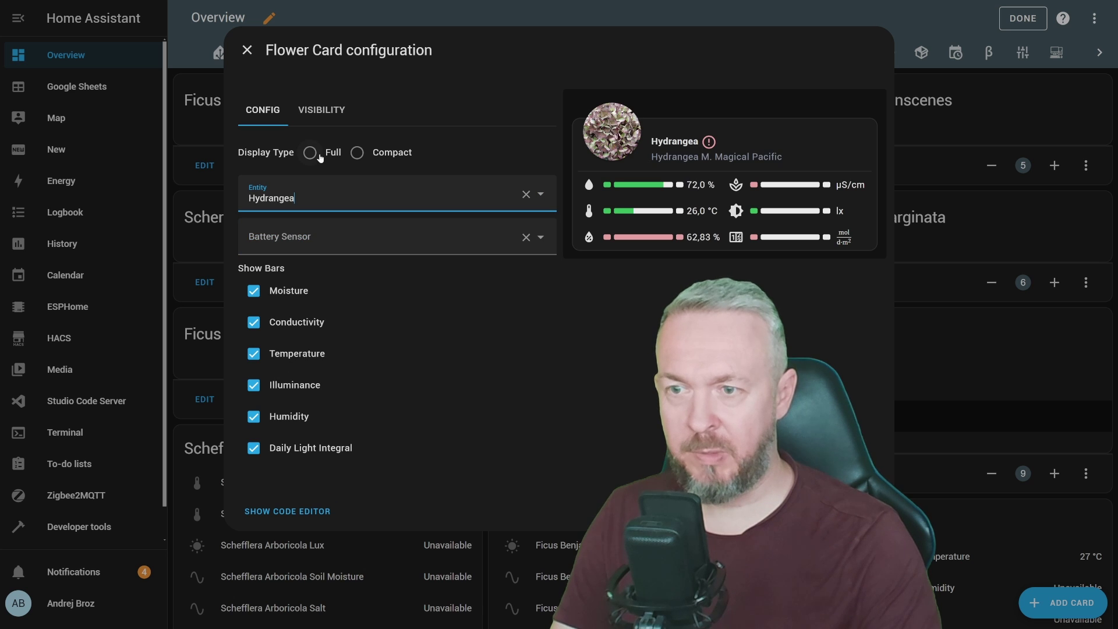
pyautogui.click(357, 153)
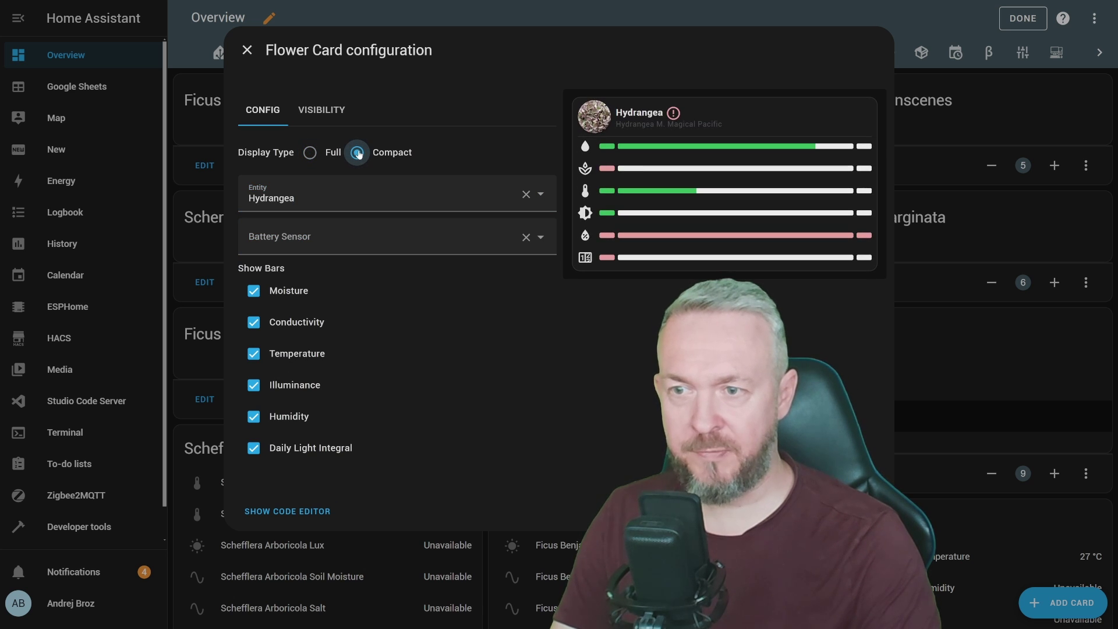
pyautogui.click(308, 152)
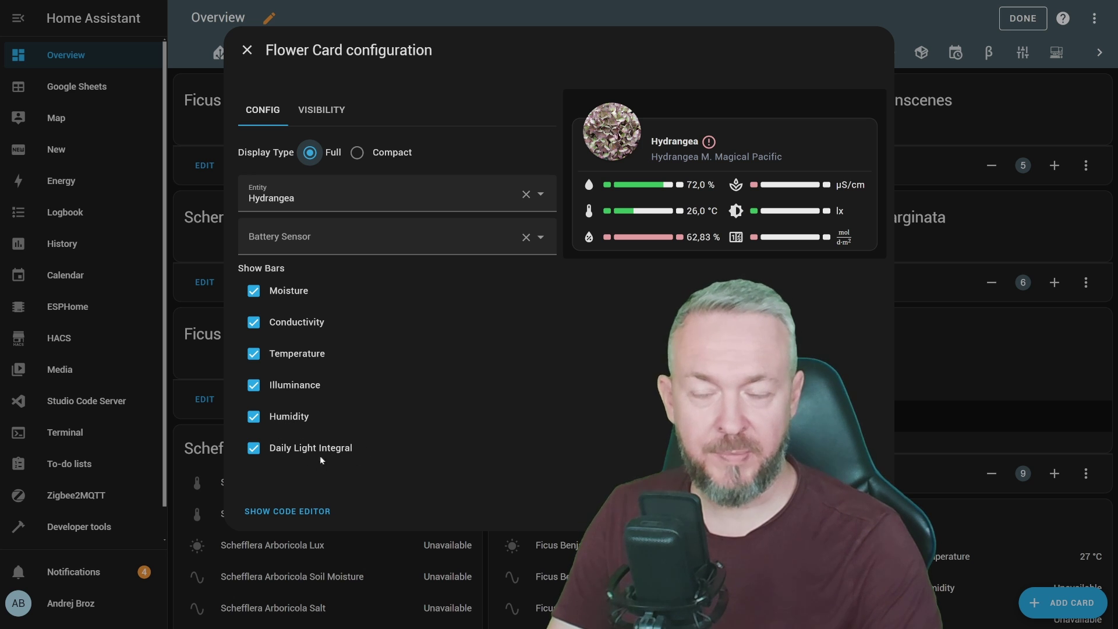
# - Hide the Daily Light Integral, Illuminance and Conductivity bars on the card
pyautogui.click(254, 448)
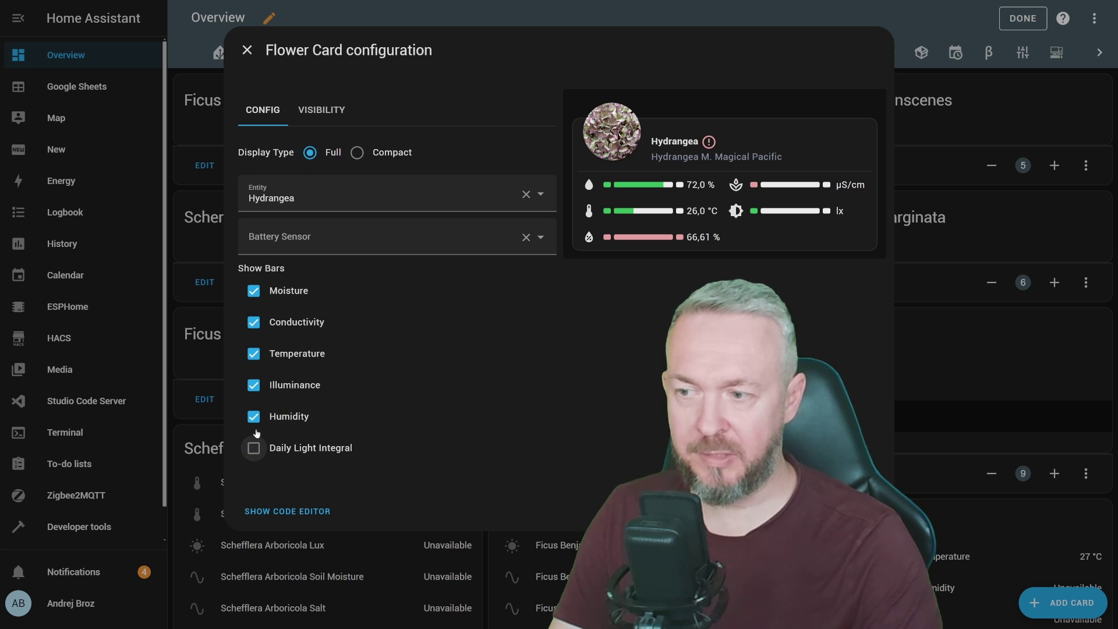
pyautogui.click(254, 385)
pyautogui.click(254, 323)
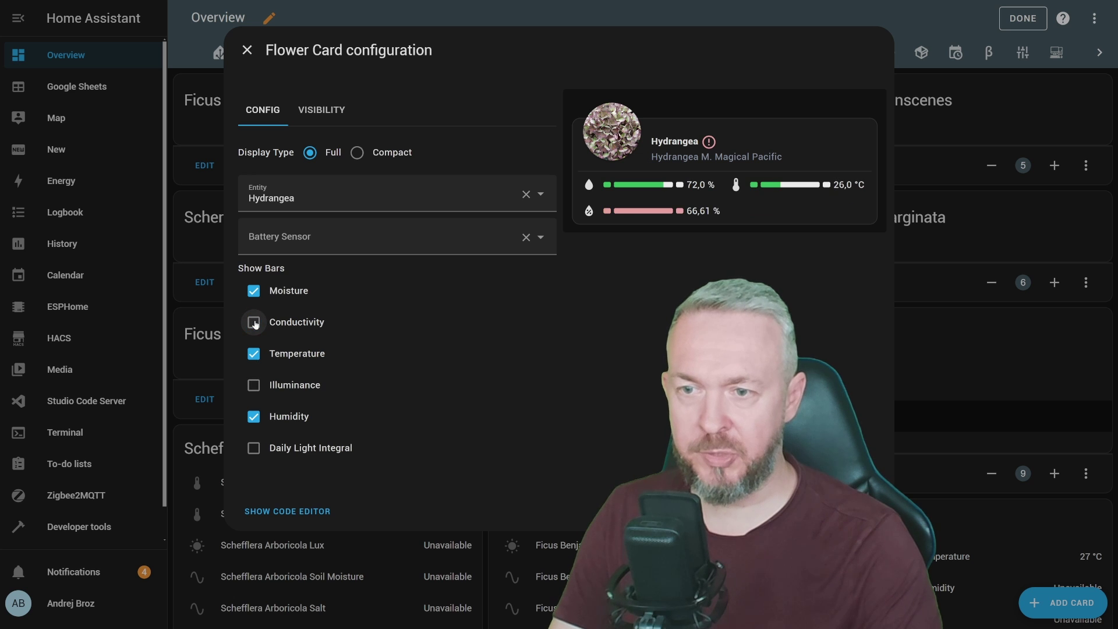
pyautogui.click(254, 322)
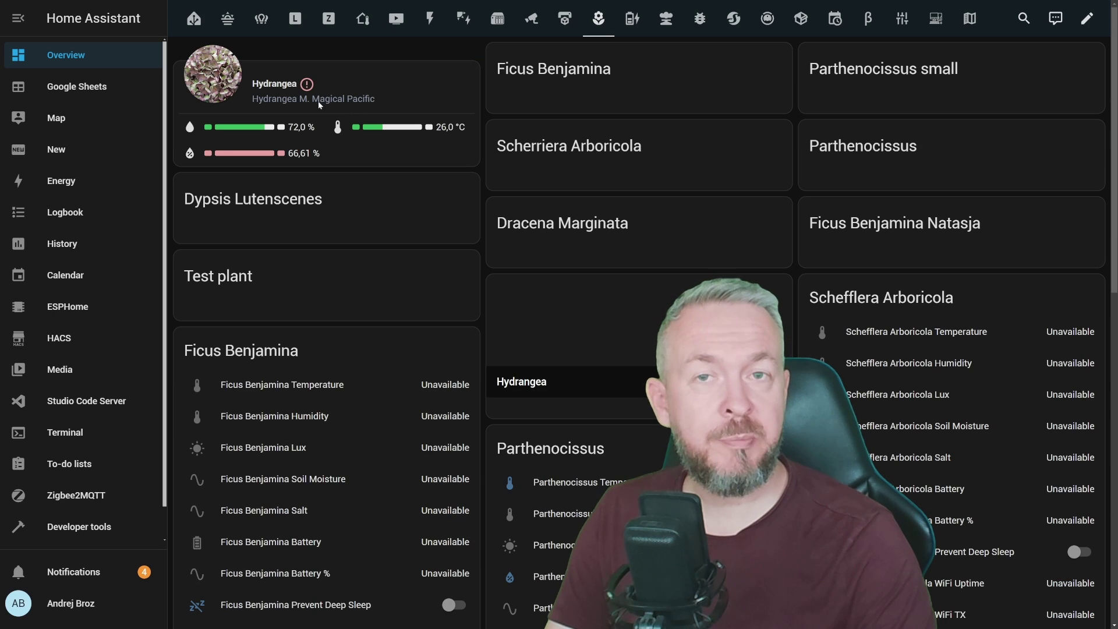
pyautogui.moveTo(235, 130)
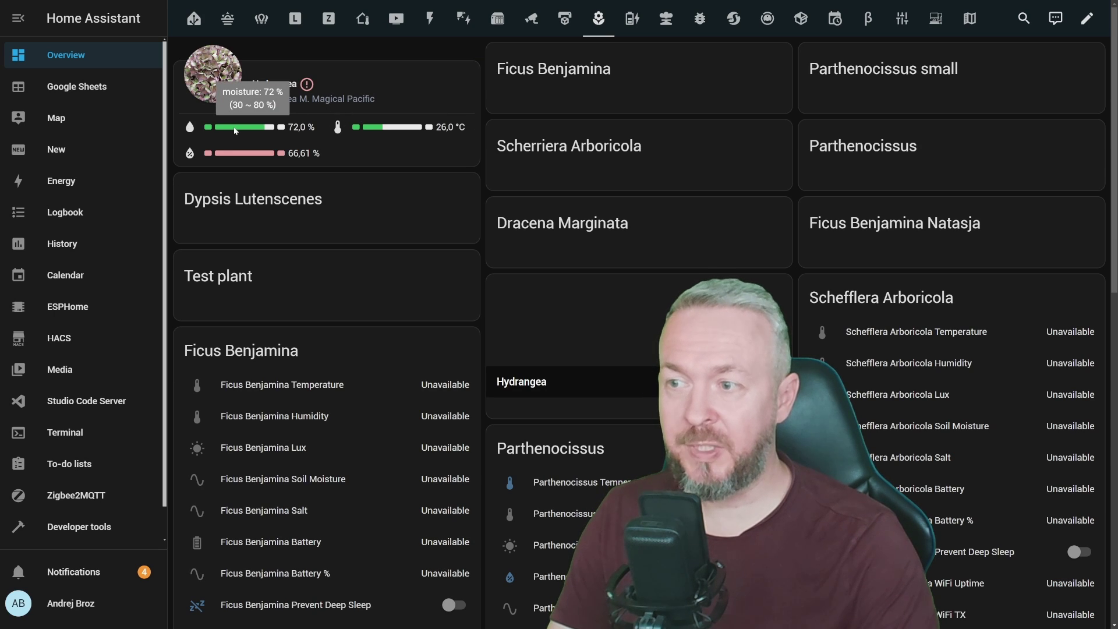
pyautogui.moveTo(376, 125)
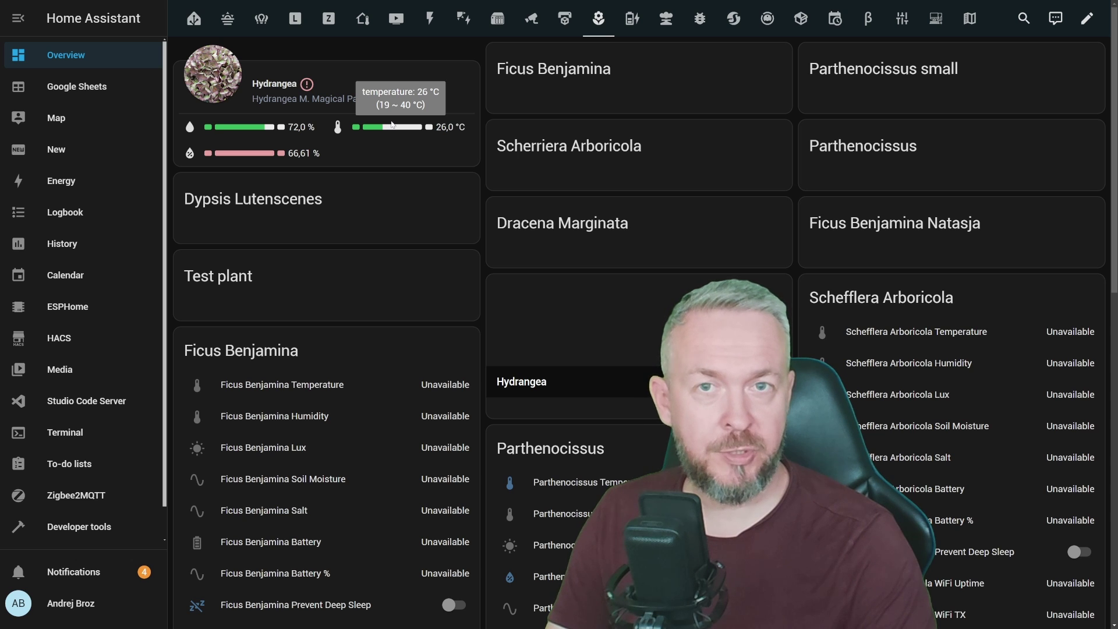
pyautogui.moveTo(265, 155)
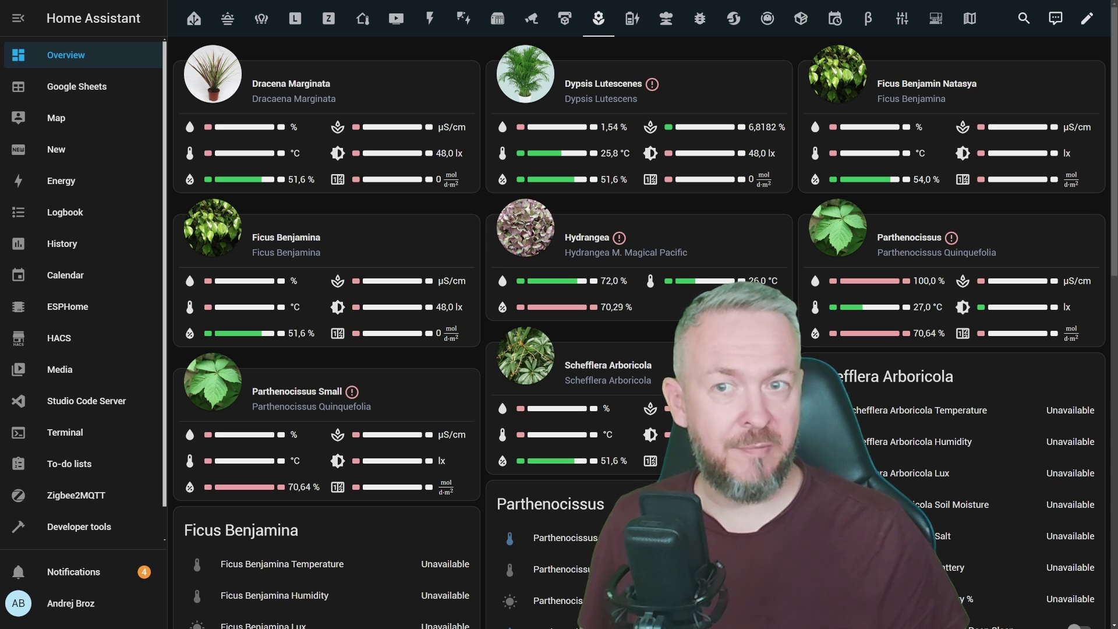
# - Check the Flower Card bars, with Parthenocissus at 100,0% moisture against its 30–75% range
pyautogui.moveTo(557, 307)
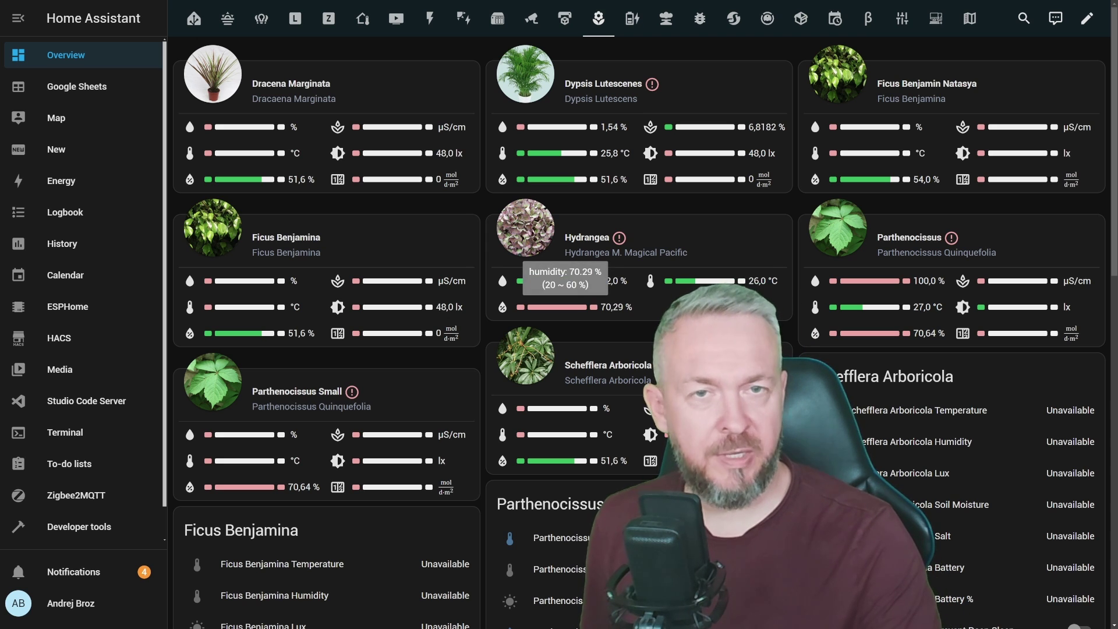
pyautogui.moveTo(870, 334)
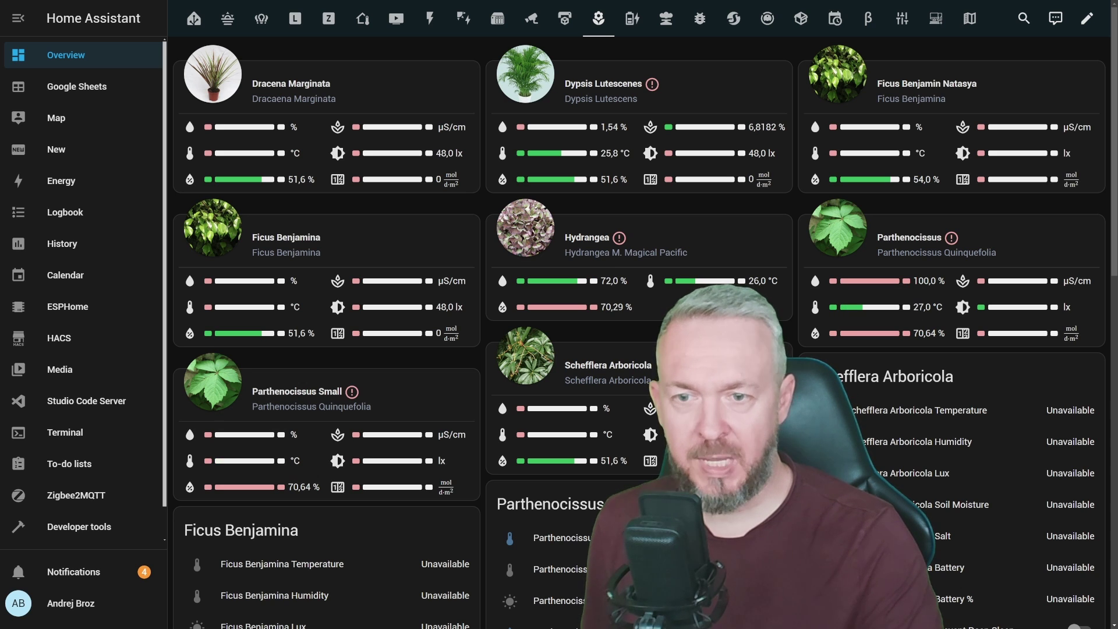
pyautogui.moveTo(870, 281)
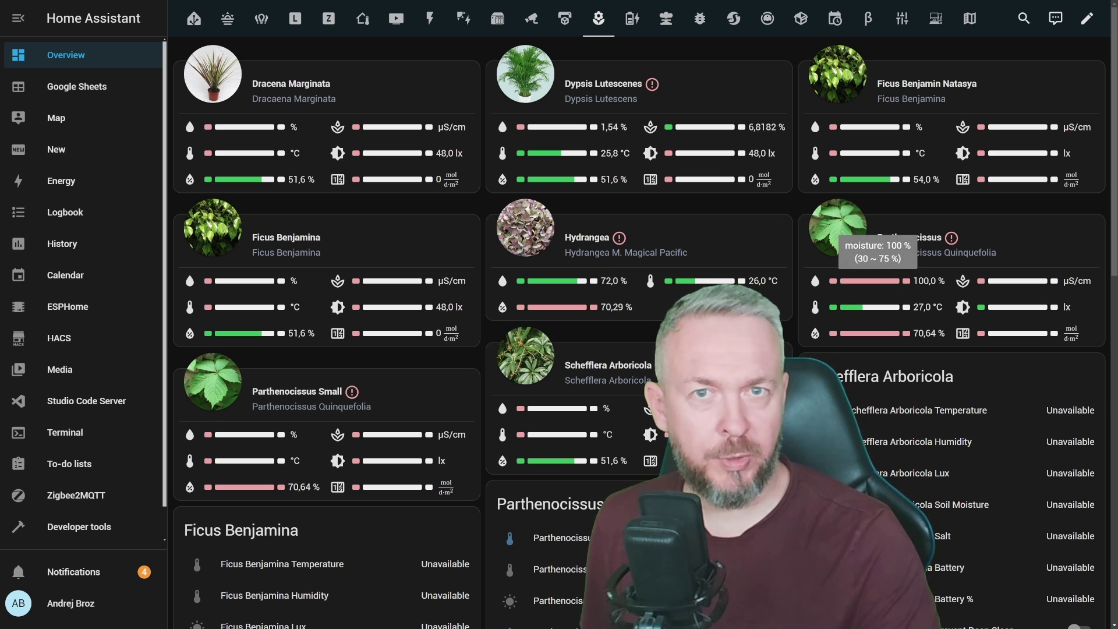
# - Open the Parthenocissus details, select its Humidity status attribute, then close the dialog
pyautogui.click(869, 281)
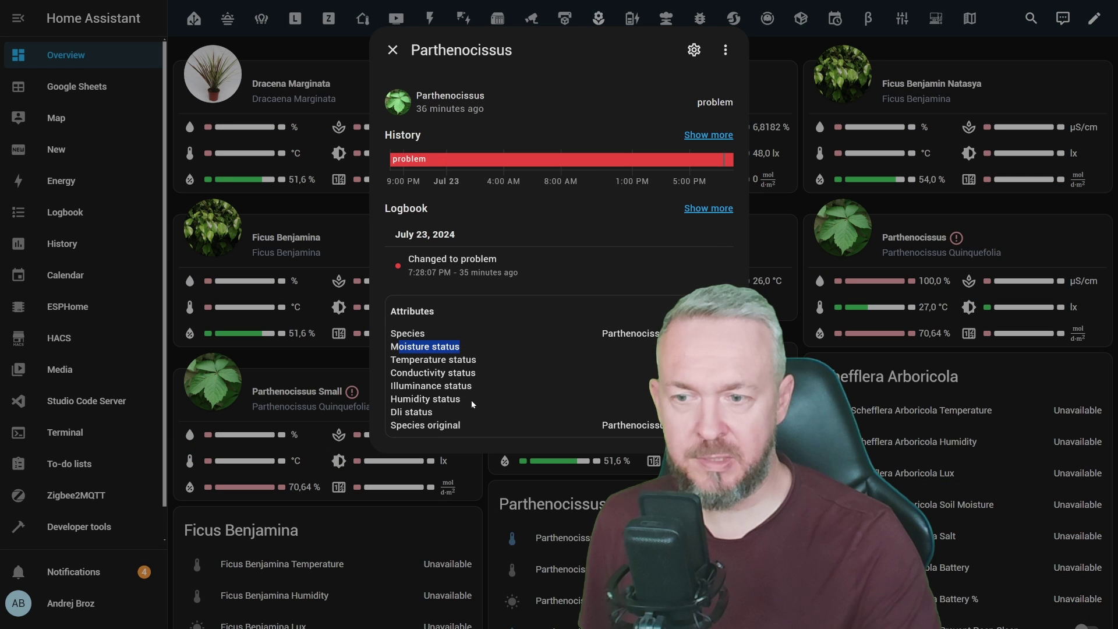
pyautogui.moveTo(470, 399); pyautogui.dragTo(383, 400)
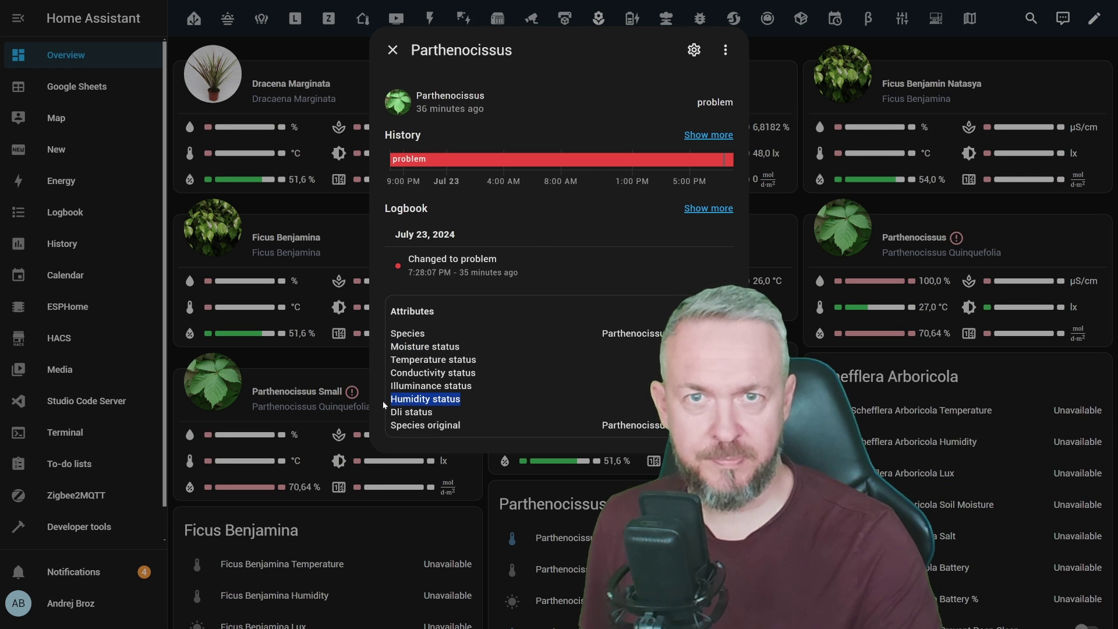
pyautogui.click(761, 105)
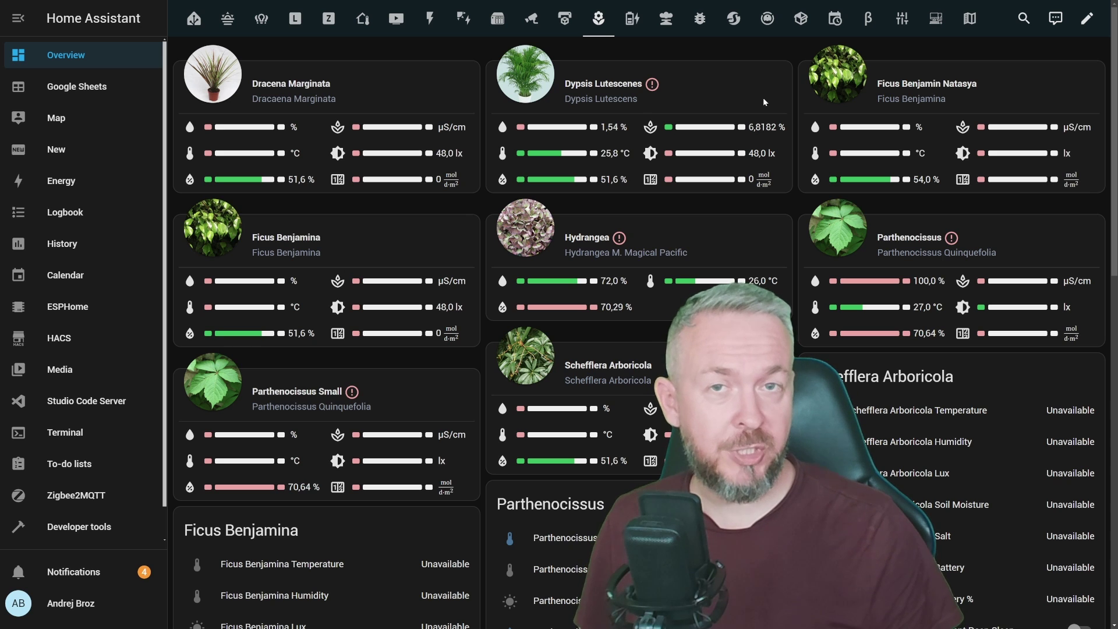